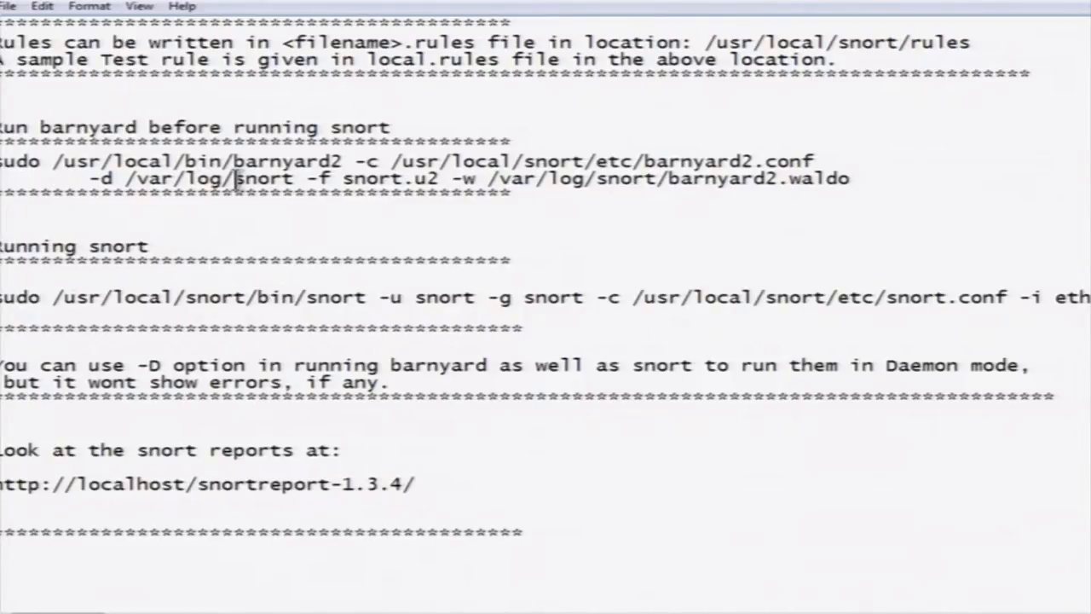
- Review the snort launch command in the notes, from the snort binary path through to the eth0 interface
{"action": "double_click", "coordinate": [181, 298]}
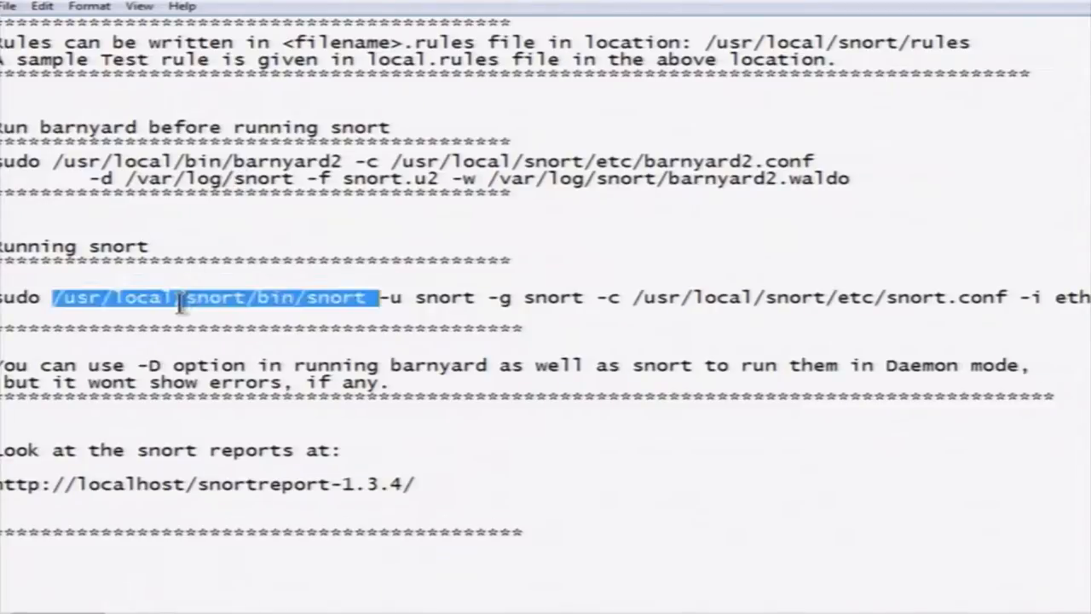
{"action": "left_click", "coordinate": [181, 299]}
{"action": "scroll", "coordinate": [255, 298], "scroll_direction": "right", "scroll_amount": 2}
{"action": "scroll", "coordinate": [221, 298], "scroll_direction": "right", "scroll_amount": 2}
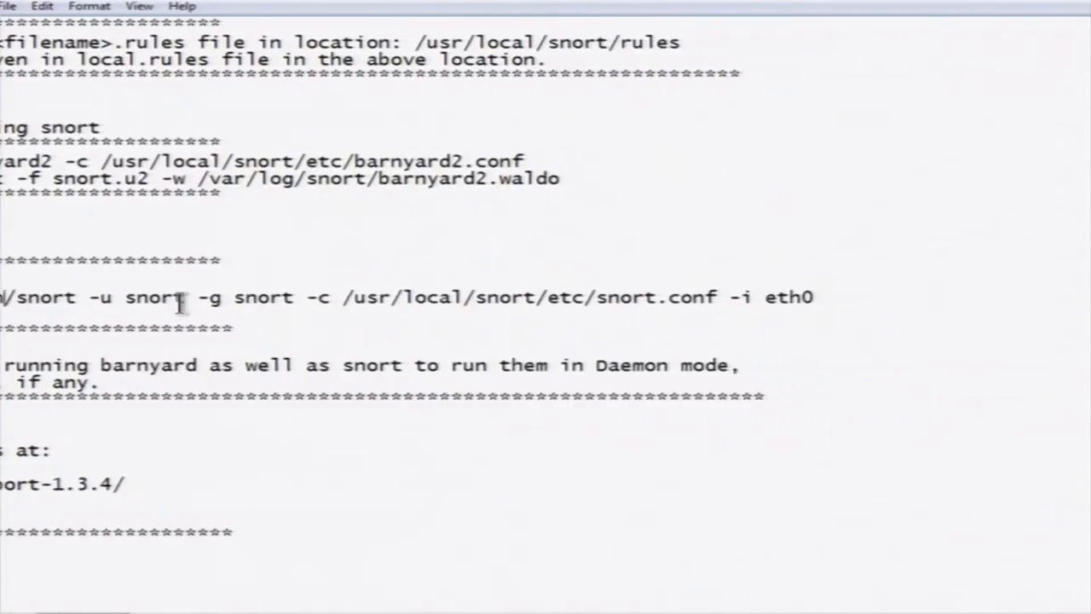
{"action": "left_click_drag", "start_coordinate": [769, 297], "coordinate": [814, 297]}
{"action": "left_click", "coordinate": [770, 297]}
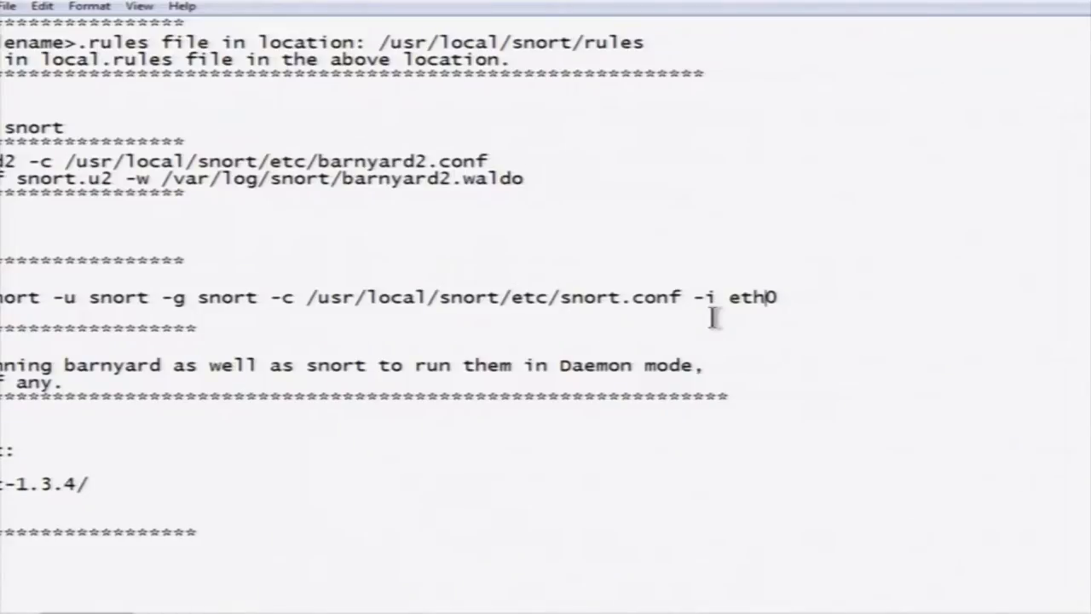
{"action": "scroll", "coordinate": [715, 317], "scroll_direction": "left", "scroll_amount": 5}
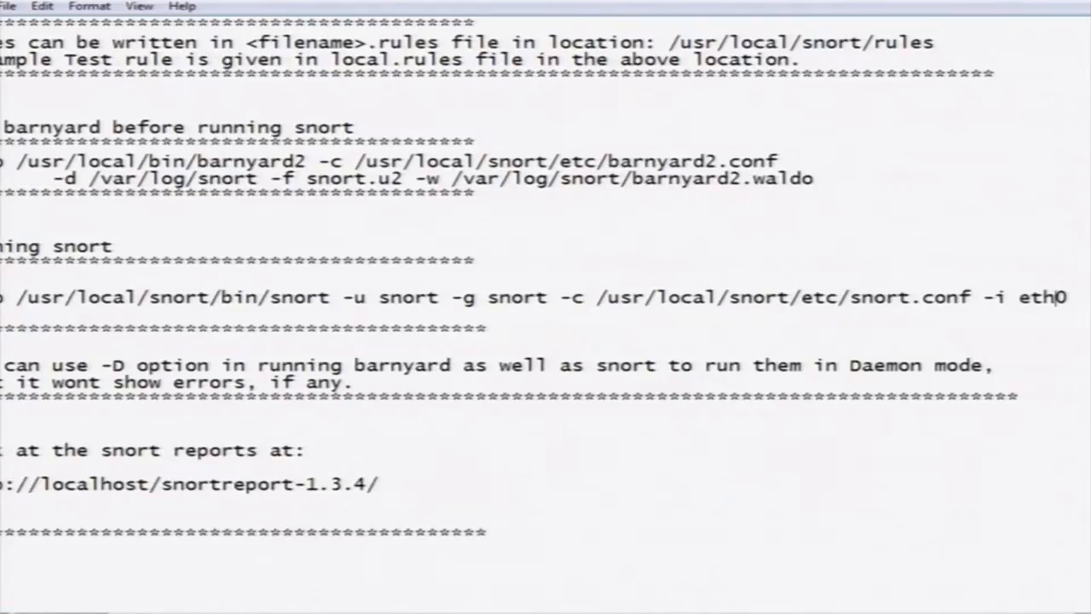
{"action": "scroll", "coordinate": [15, 546], "scroll_direction": "left", "scroll_amount": 1}
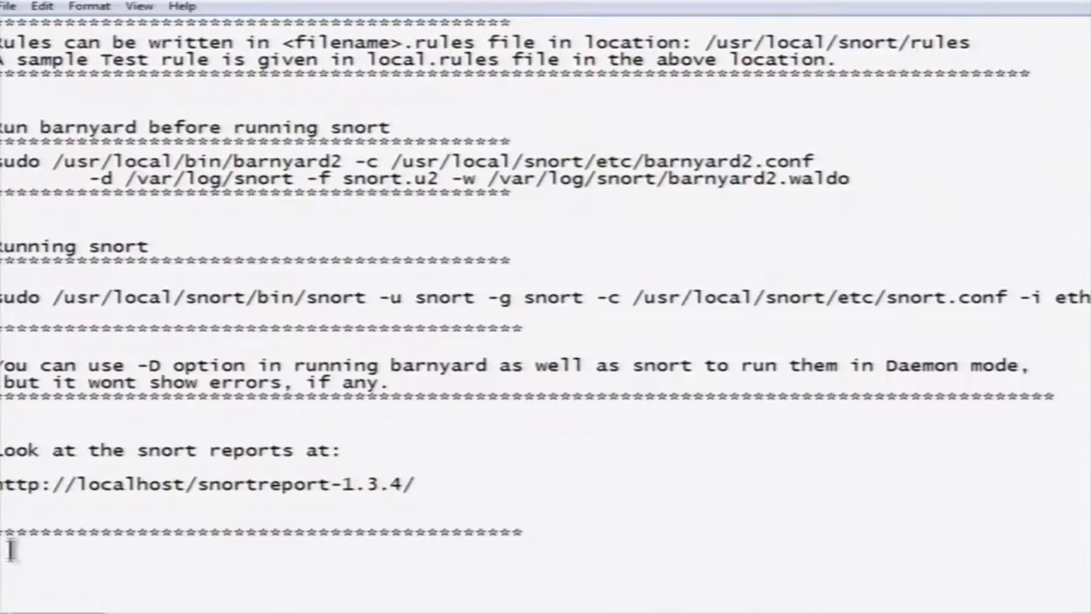
- Review the Snort Report address in the notes and return to the Ubuntu terminal
{"action": "double_click", "coordinate": [12, 483]}
{"action": "left_click", "coordinate": [12, 483]}
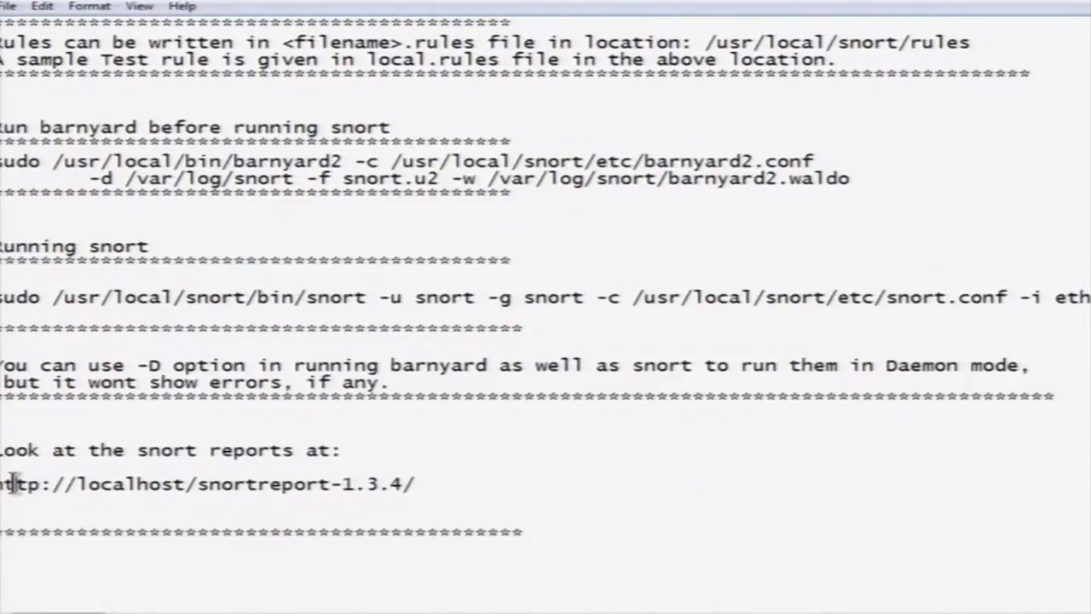
{"action": "scroll", "coordinate": [12, 482], "scroll_direction": "right", "scroll_amount": 1}
{"action": "scroll", "coordinate": [12, 483], "scroll_direction": "left", "scroll_amount": 1}
{"action": "left_click", "coordinate": [12, 483]}
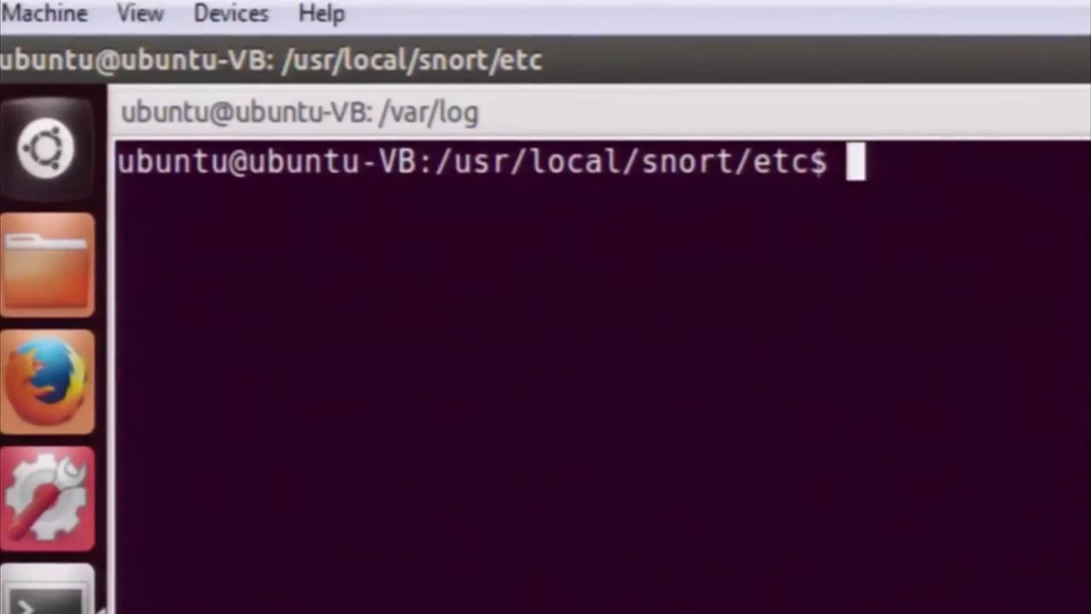
{"action": "type", "text": "pwd"}
- Confirm the snort etc directory, list its files and open snort.conf in vim with sudo
{"action": "key", "text": "Return"}
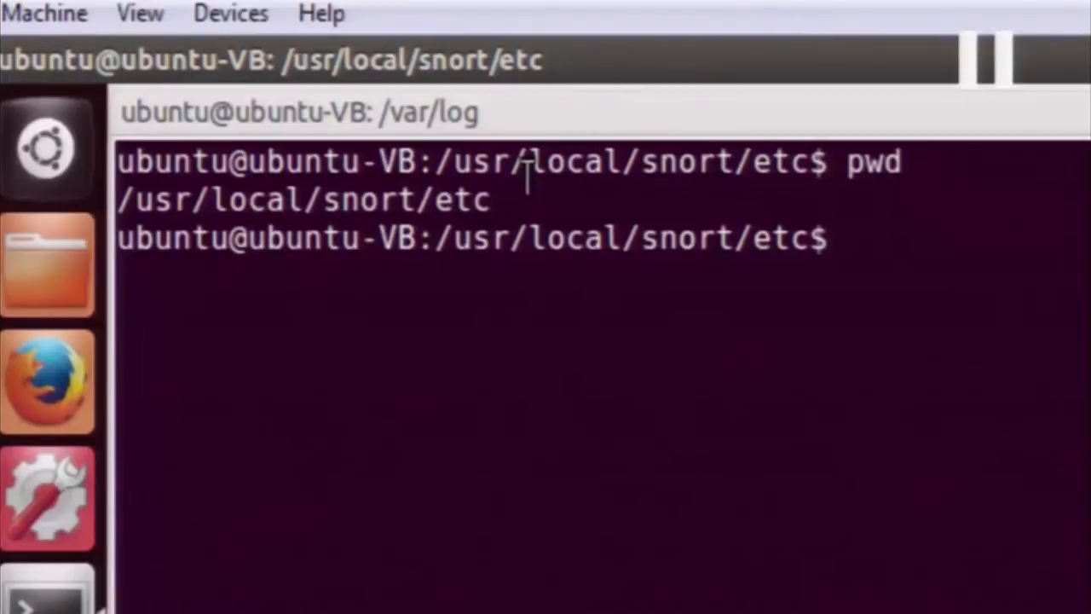
{"action": "double_click", "coordinate": [453, 198]}
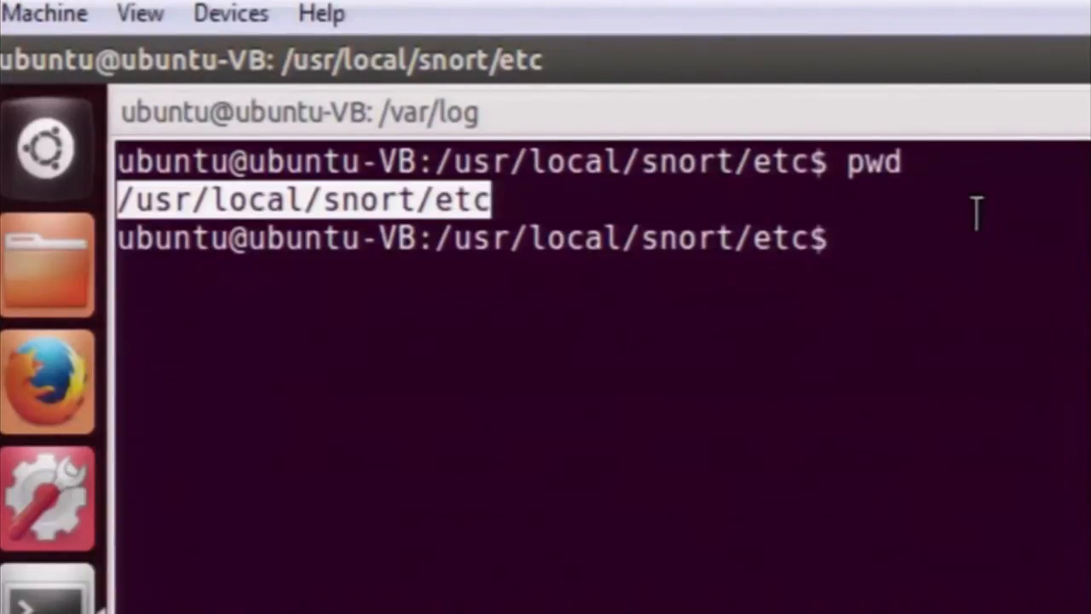
{"action": "type", "text": "ls"}
{"action": "key", "text": "Return"}
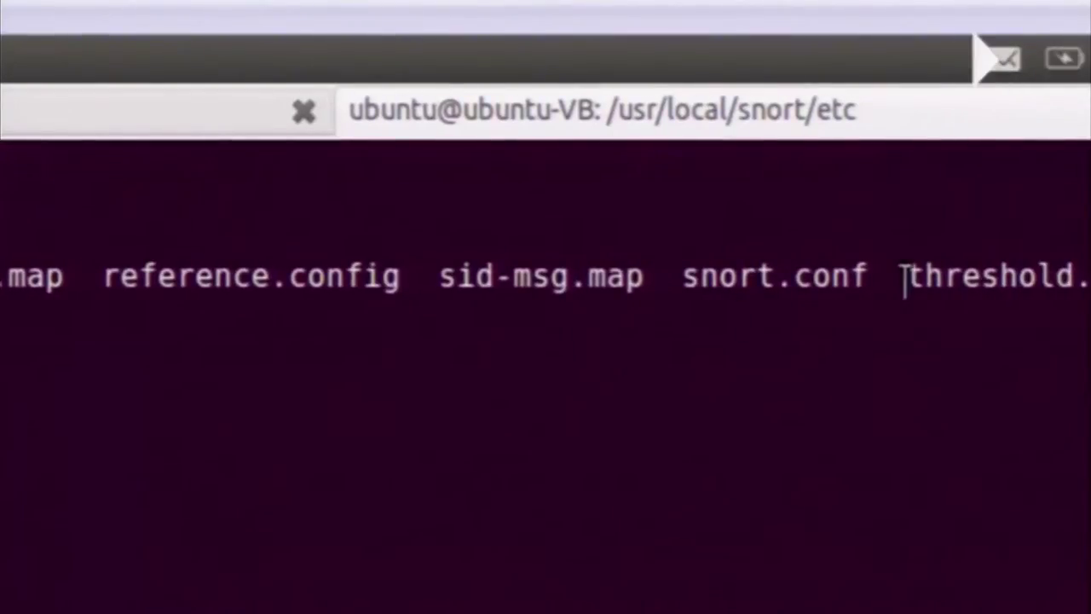
{"action": "type", "text": "sudo vi"}
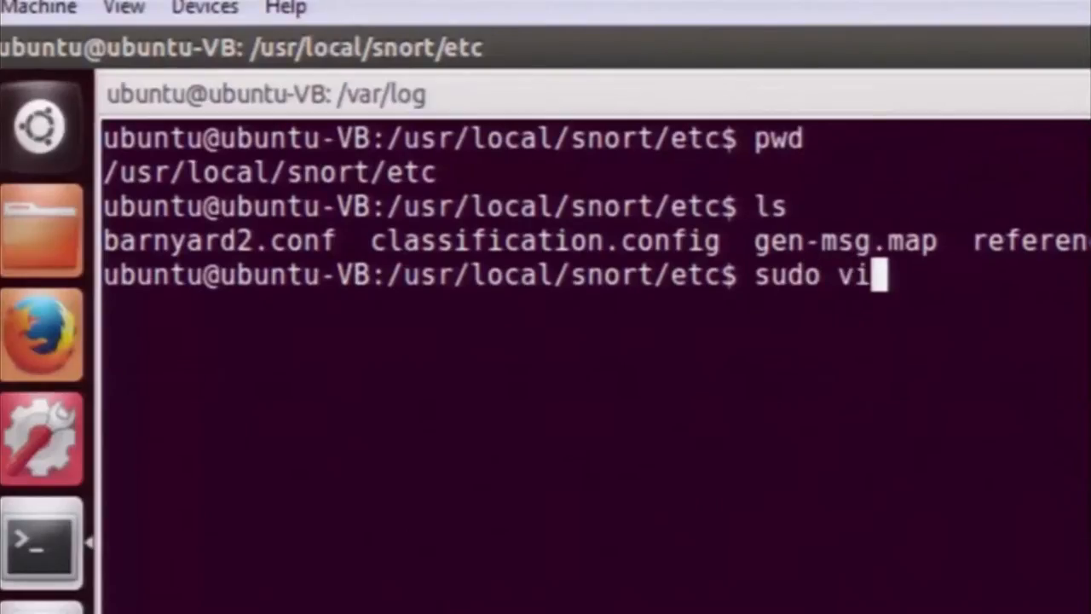
{"action": "type", "text": "m snort.conf"}
{"action": "key", "text": "Return"}
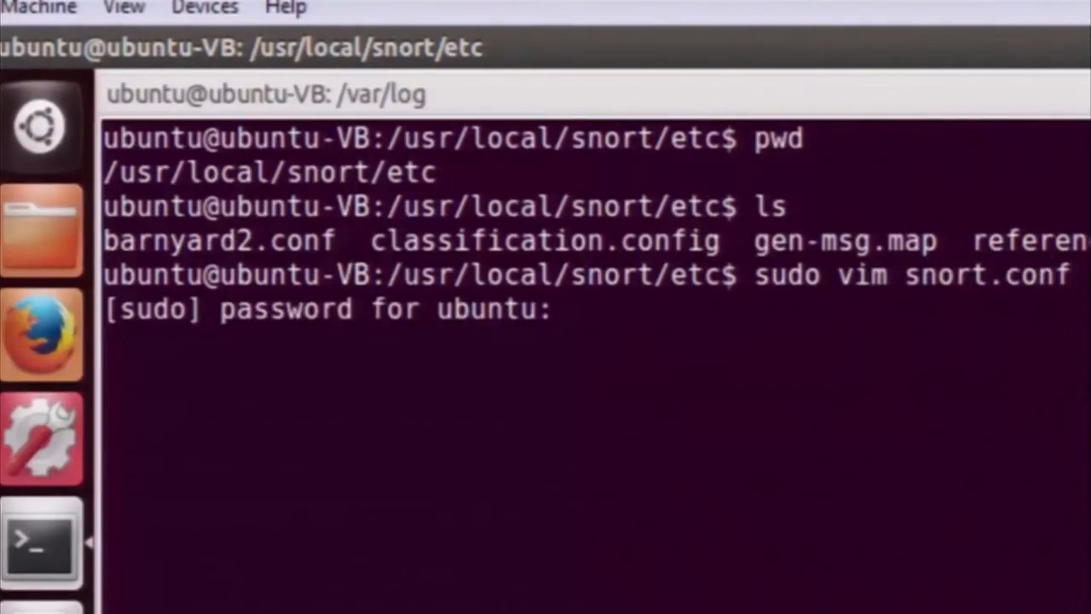
{"action": "key", "text": "Return"}
{"action": "type", "text": "/port"}
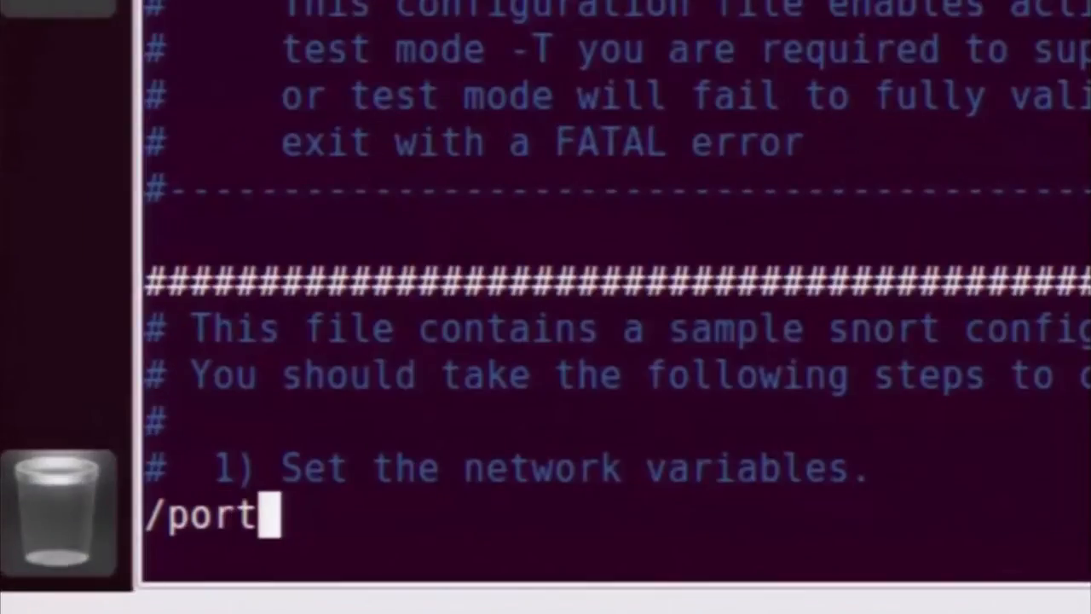
{"action": "type", "text": "scan"}
- Find the sfportscan preprocessor line, uncomment it, note its log file path and save snort.conf with :wq
{"action": "key", "text": "Return"}
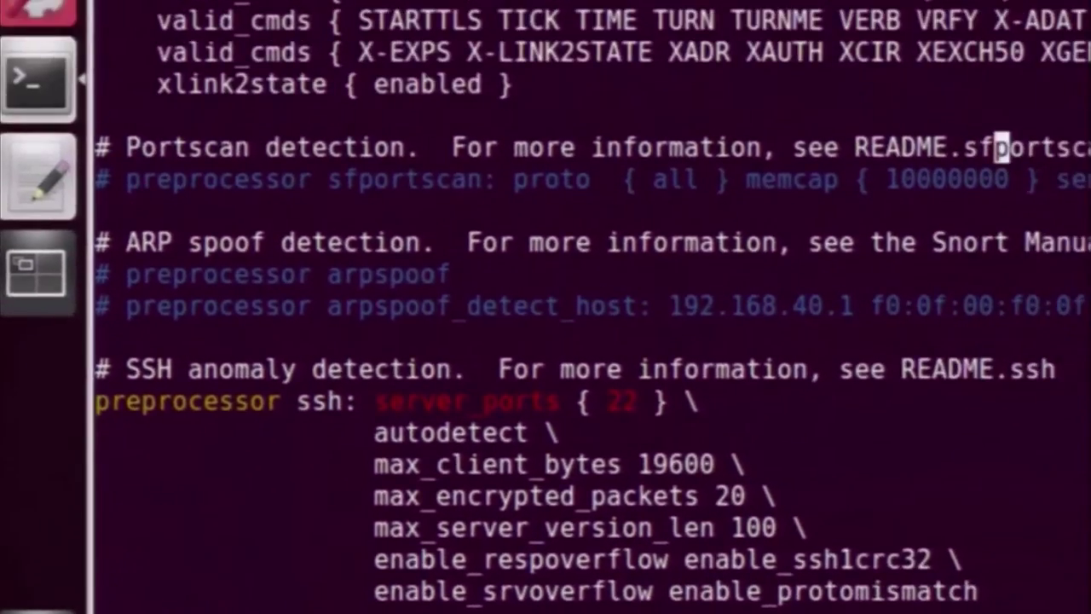
{"action": "key", "text": "Down"}
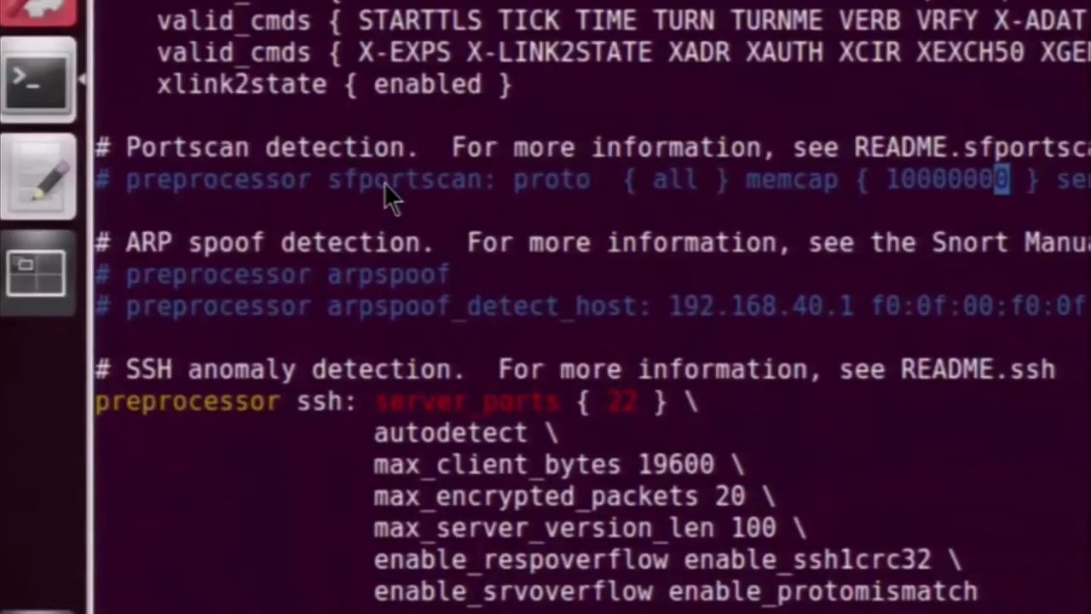
{"action": "key", "text": "0"}
{"action": "key", "text": "x"}
{"action": "key", "text": "x"}
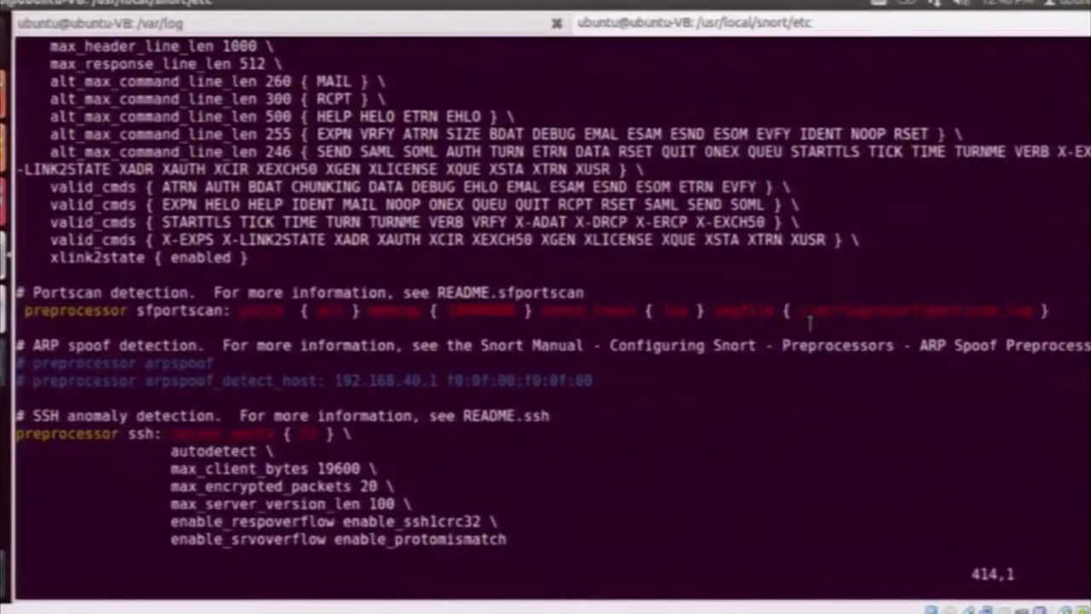
{"action": "left_click_drag", "start_coordinate": [801, 312], "coordinate": [1034, 312]}
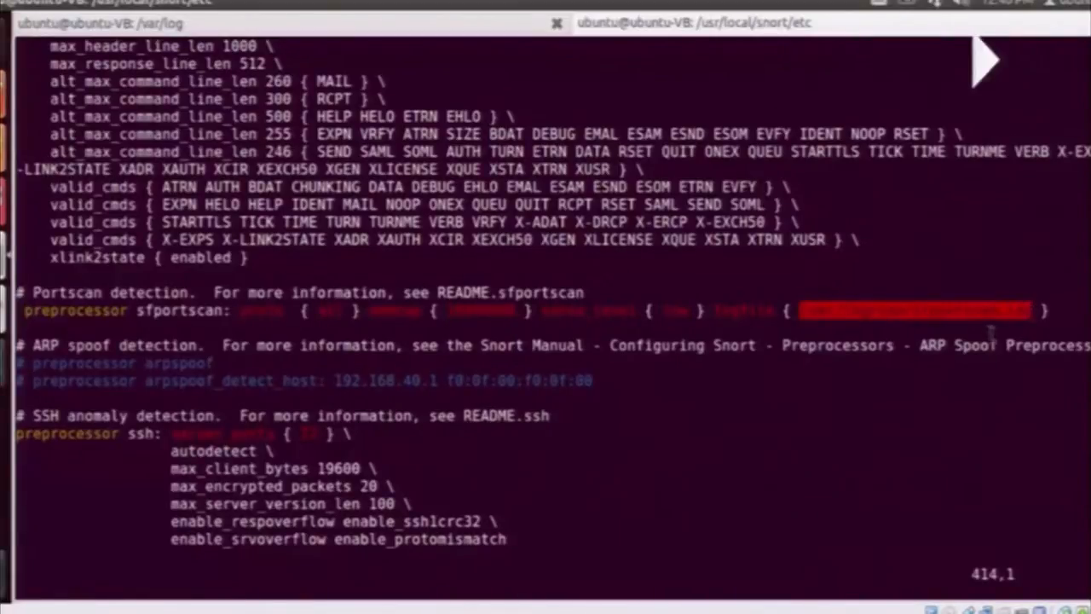
{"action": "type", "text": ":wq"}
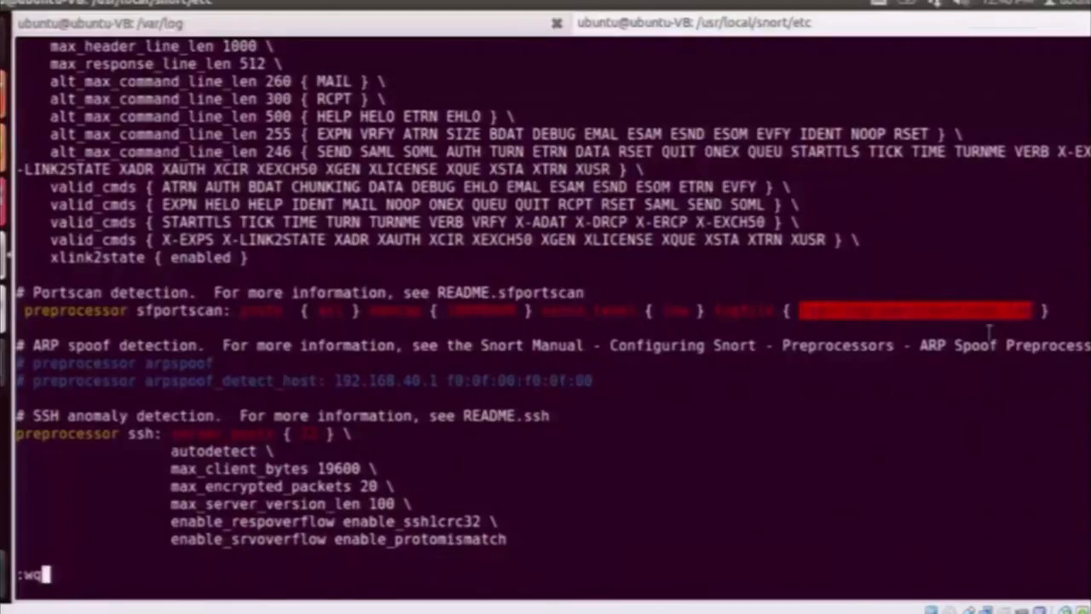
{"action": "key", "text": "Return"}
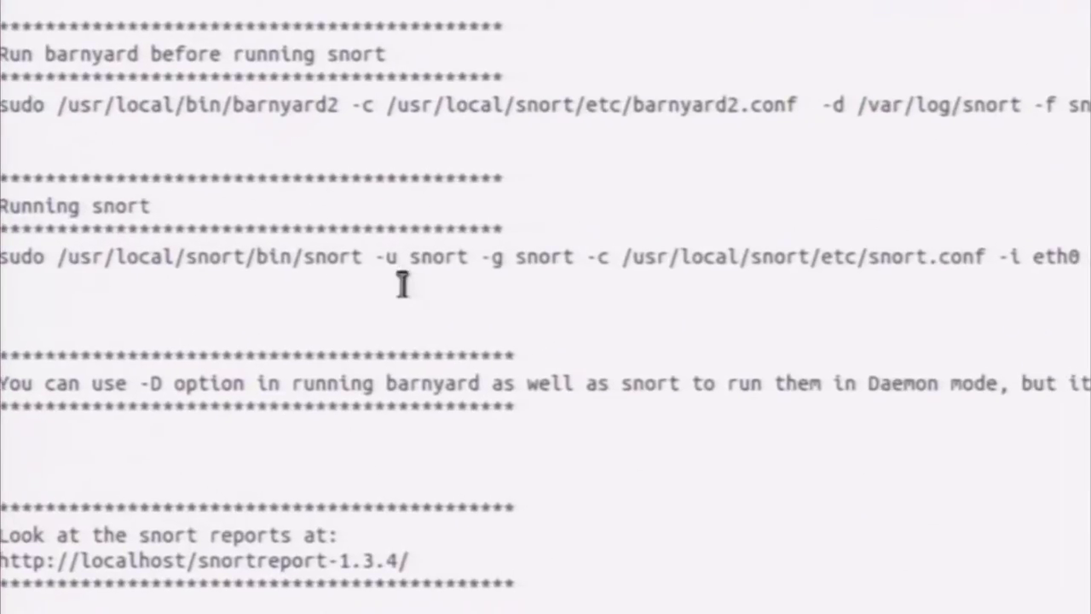
- Copy the sudo snort launch line from the notes and run it in the terminal
{"action": "double_click", "coordinate": [347, 259]}
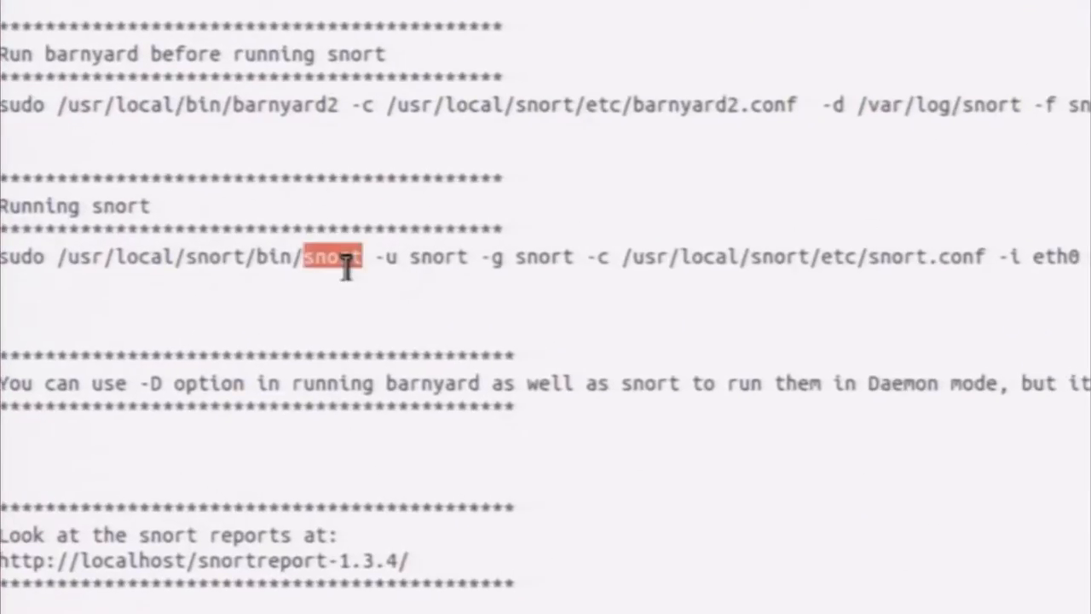
{"action": "triple_click", "coordinate": [347, 259]}
{"action": "right_click", "coordinate": [347, 261]}
{"action": "left_click", "coordinate": [323, 432]}
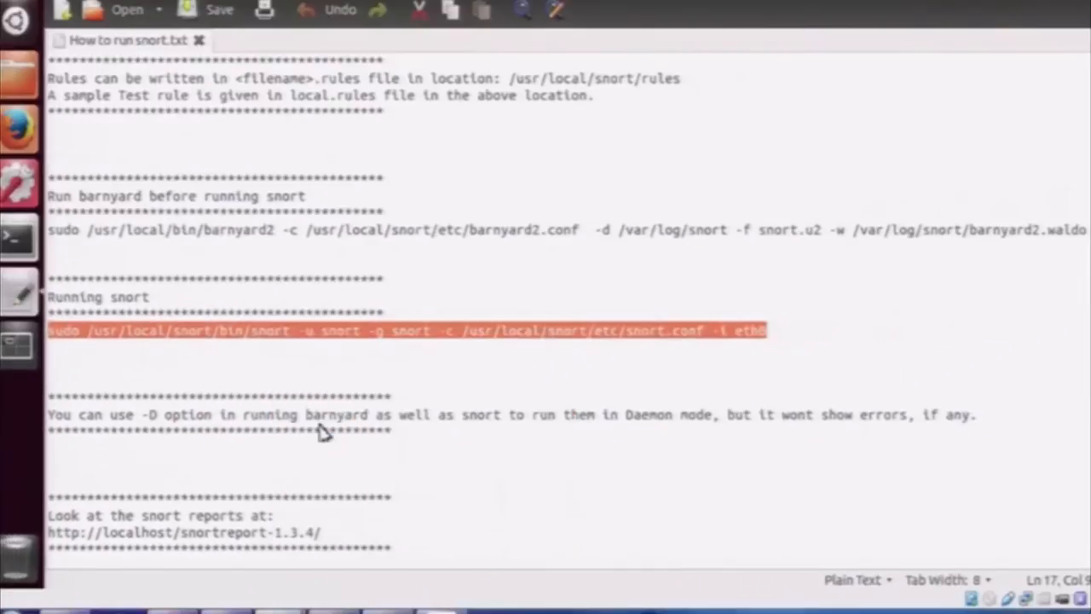
{"action": "left_click", "coordinate": [17, 239]}
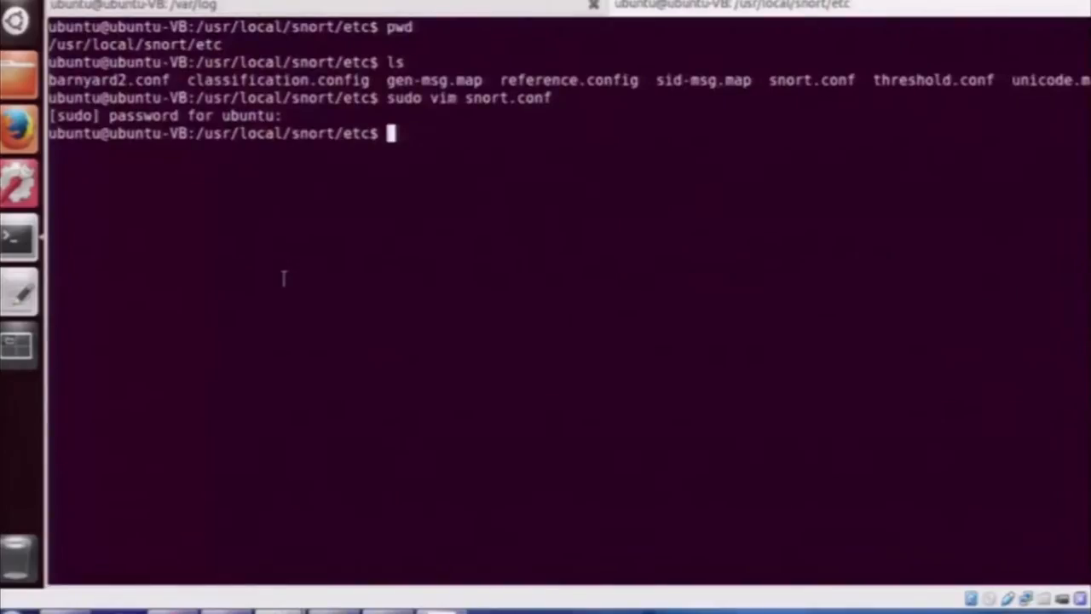
{"action": "key", "text": "ctrl+shift+v"}
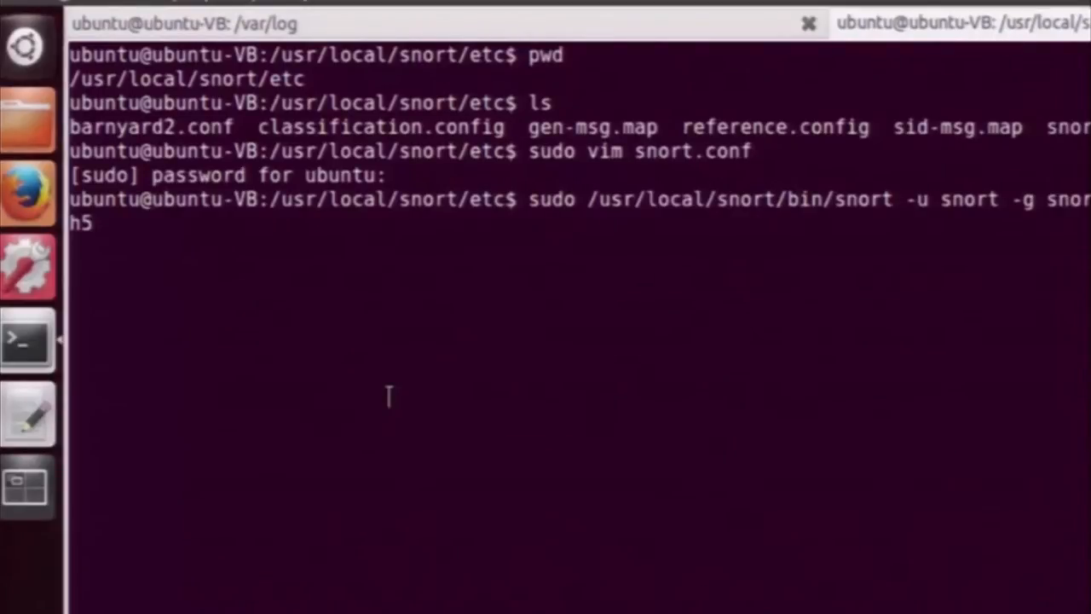
{"action": "key", "text": "Return"}
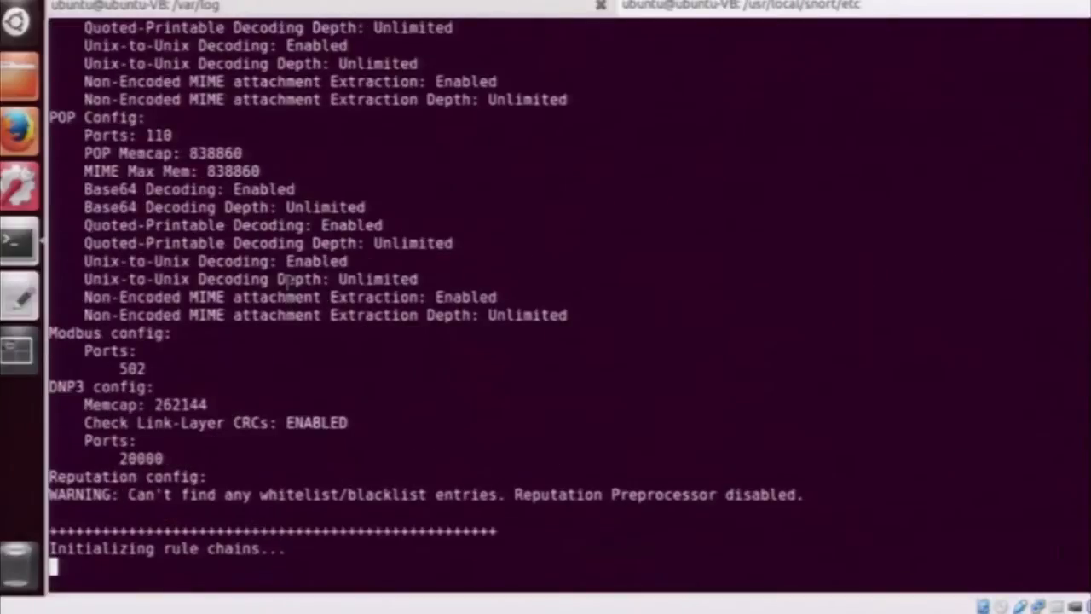
{"action": "type", "text": "nfig"}
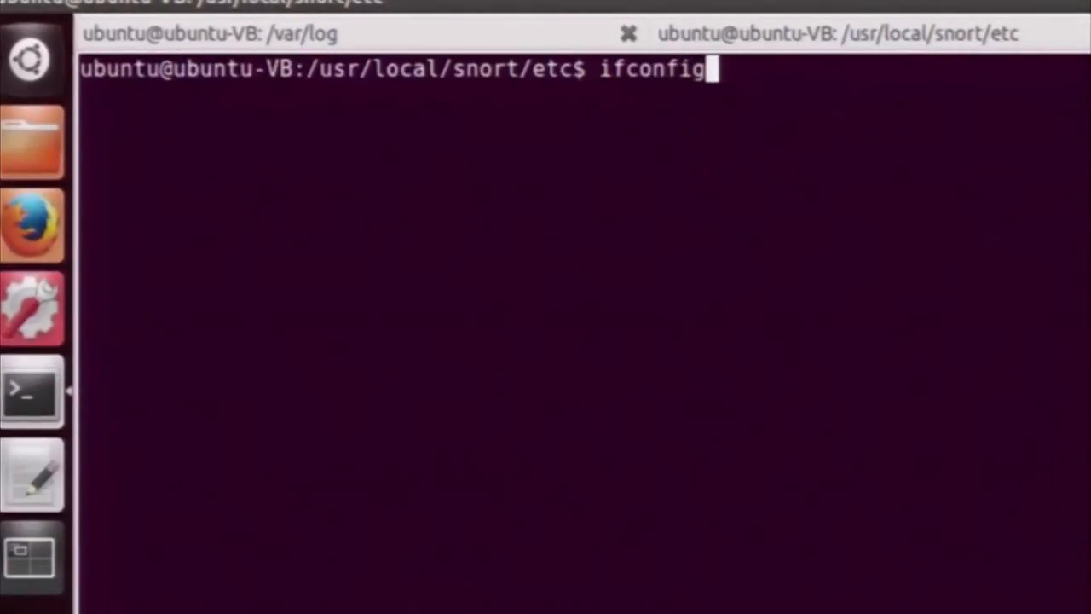
- Run ifconfig and pick out the eth5 address 10.5.160.247
{"action": "key", "text": "Return"}
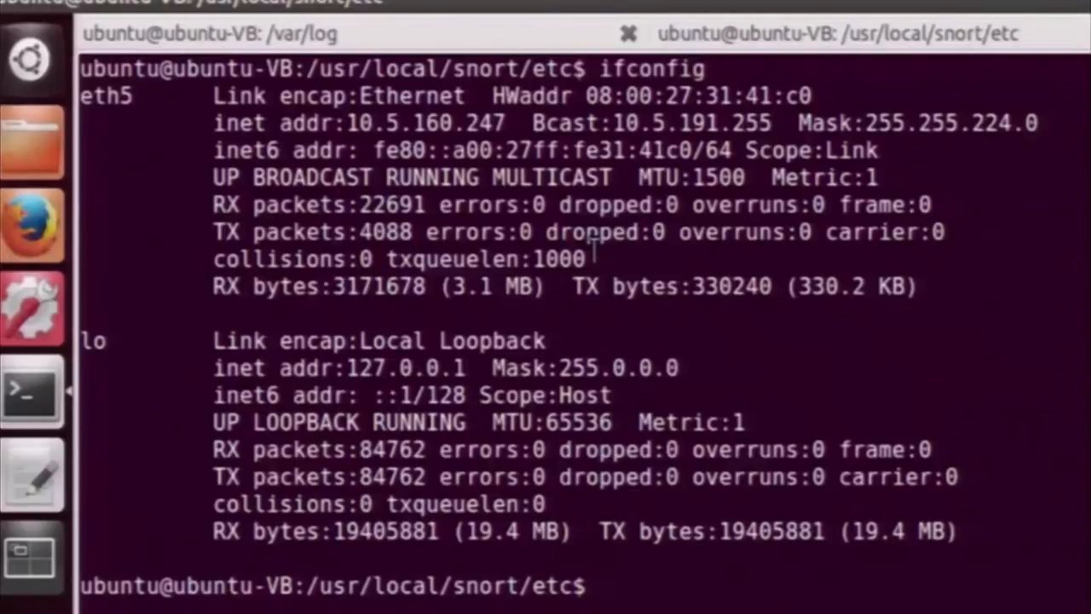
{"action": "left_click_drag", "start_coordinate": [346, 122], "coordinate": [505, 123]}
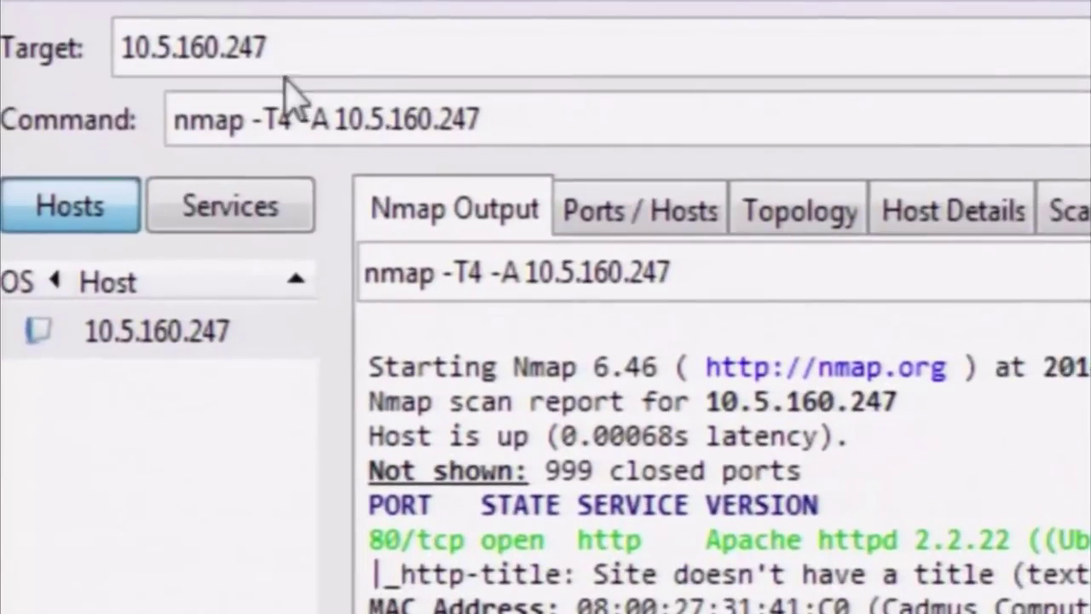
- Rerun the nmap -T4 -A scan against target 10.5.160.247 in Zenmap
{"action": "left_click", "coordinate": [231, 44]}
{"action": "left_click_drag", "start_coordinate": [285, 45], "coordinate": [80, 44]}
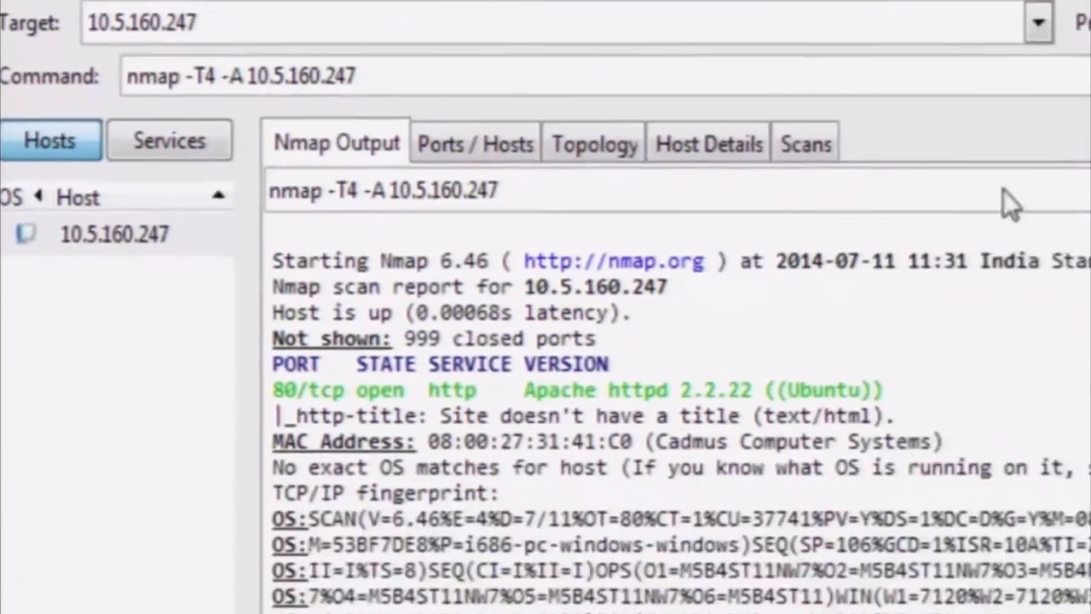
{"action": "key", "text": "Return"}
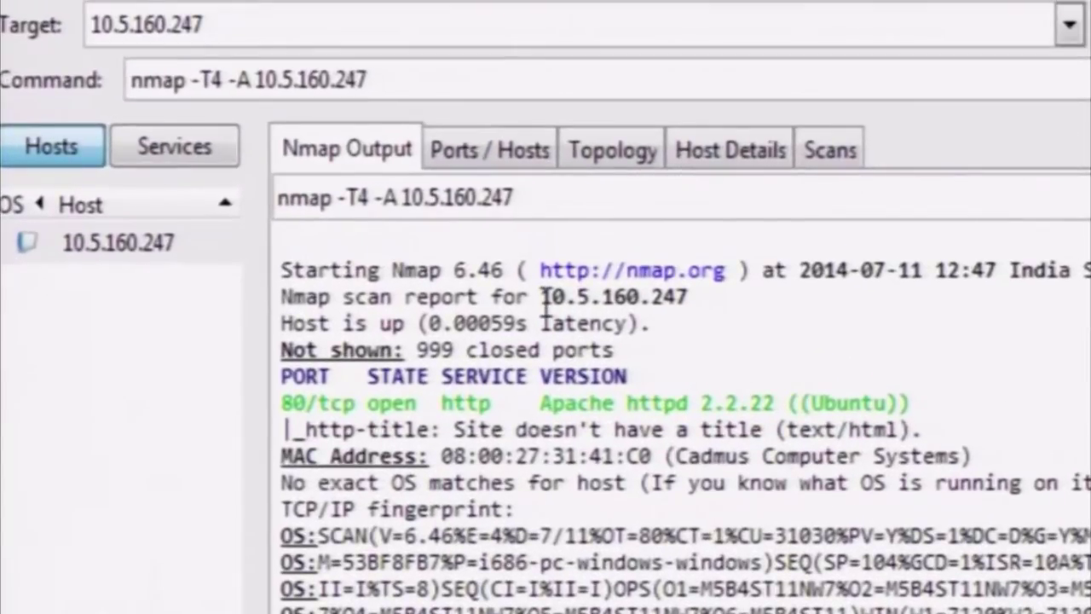
- Review the Nmap output: host 10.5.160.247 is up with port 80 open running Apache httpd
{"action": "left_click_drag", "start_coordinate": [543, 298], "coordinate": [680, 298]}
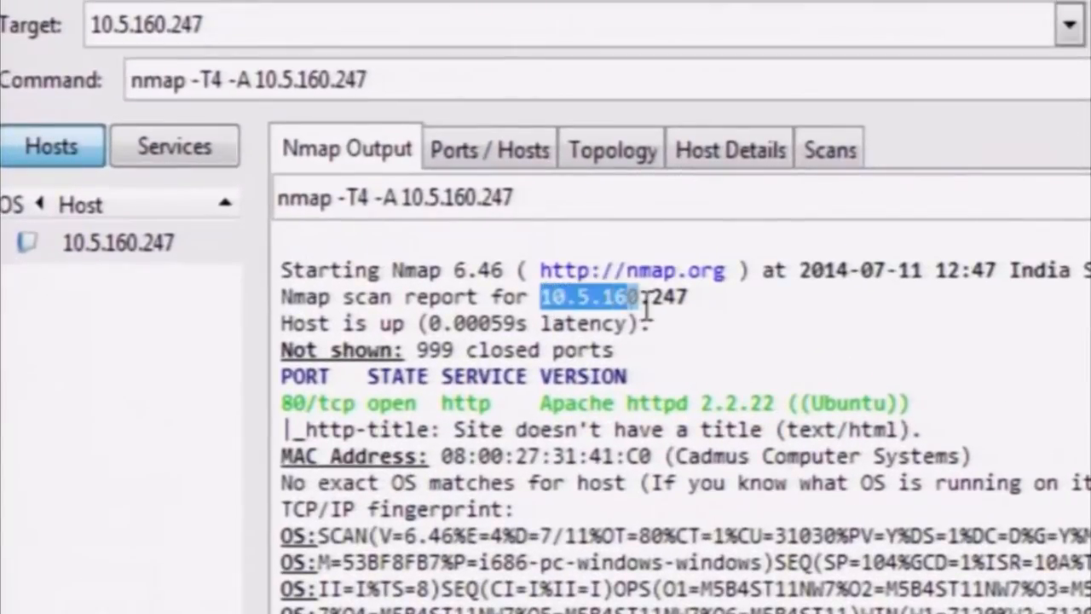
{"action": "left_click", "coordinate": [692, 512]}
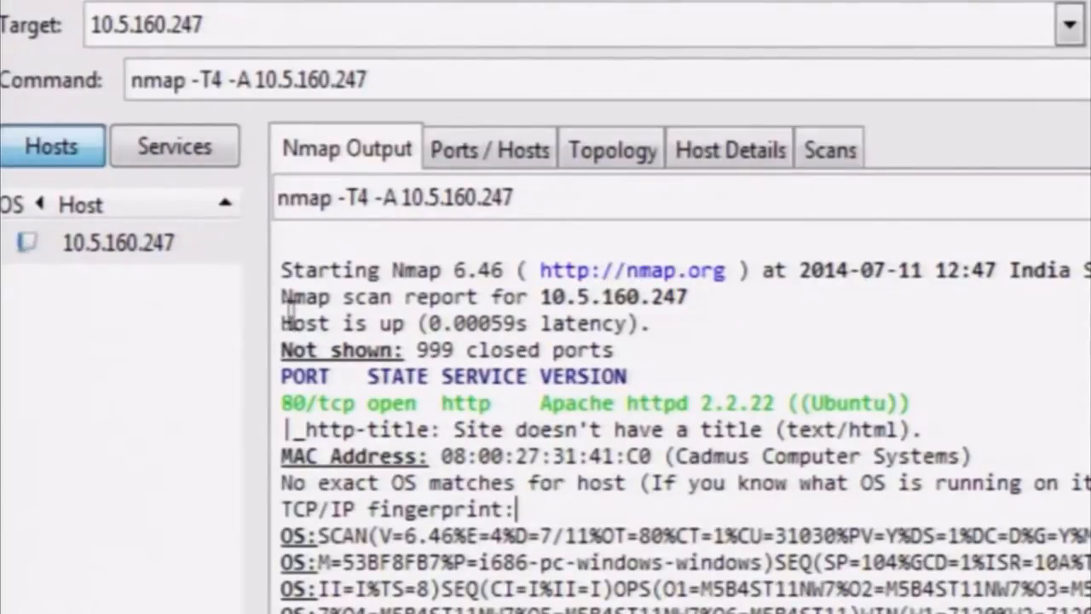
{"action": "left_click_drag", "start_coordinate": [282, 323], "coordinate": [404, 324]}
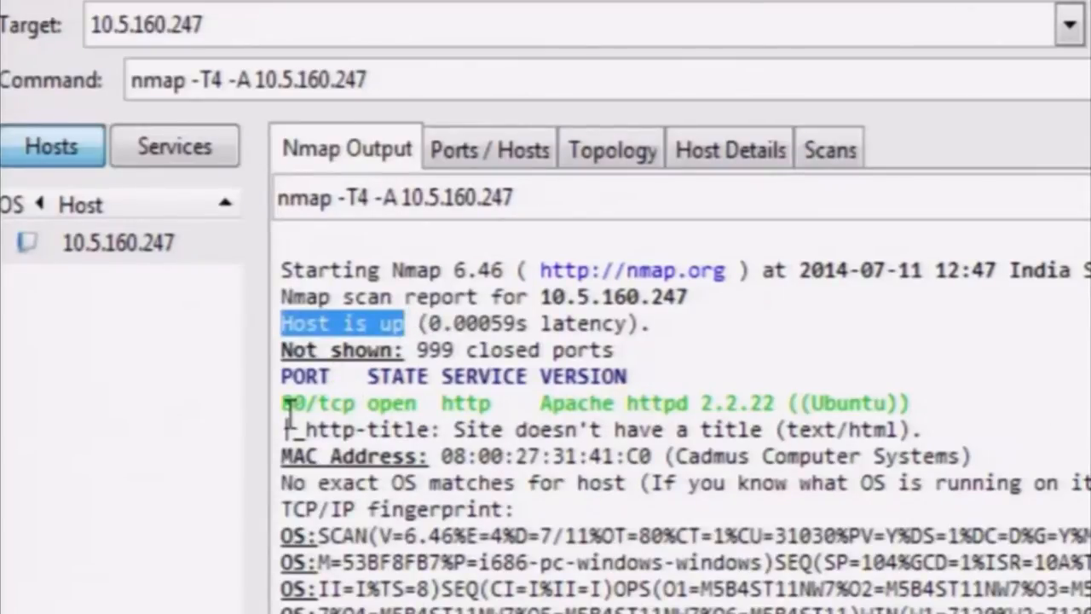
{"action": "left_click_drag", "start_coordinate": [282, 402], "coordinate": [909, 408]}
{"action": "left_click", "coordinate": [933, 417]}
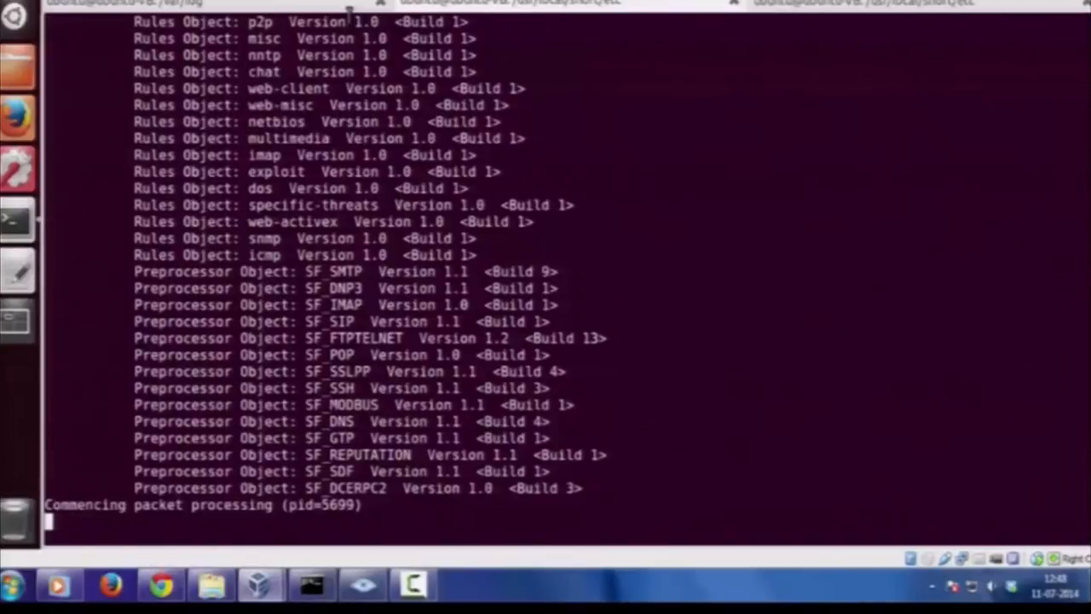
{"action": "type", "text": "pwd"}
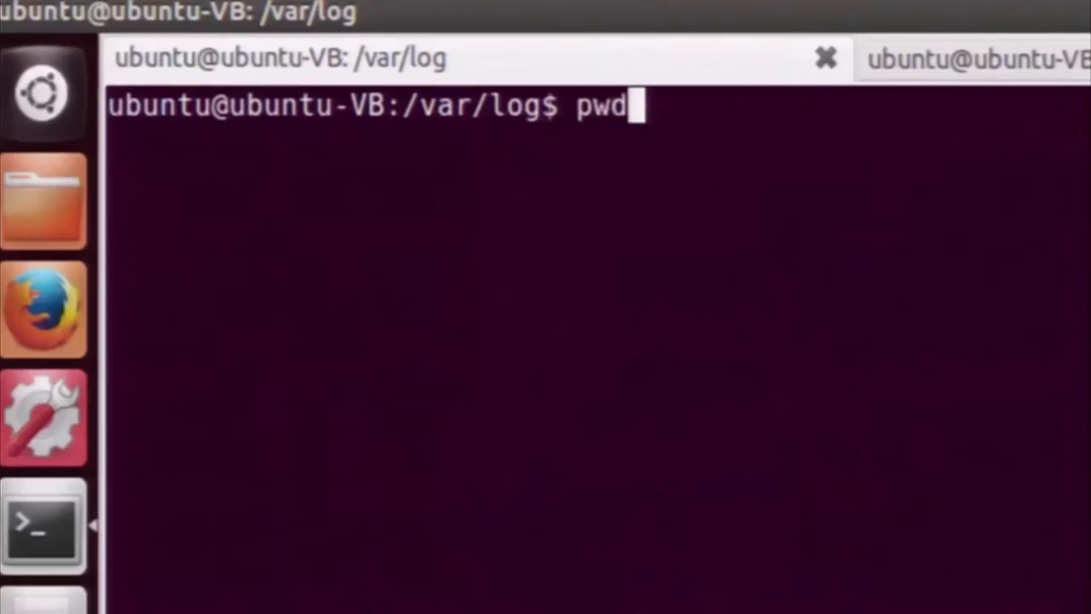
- List the snort log folder by time and open snort/portscan.log in vim with sudo
{"action": "key", "text": "Return"}
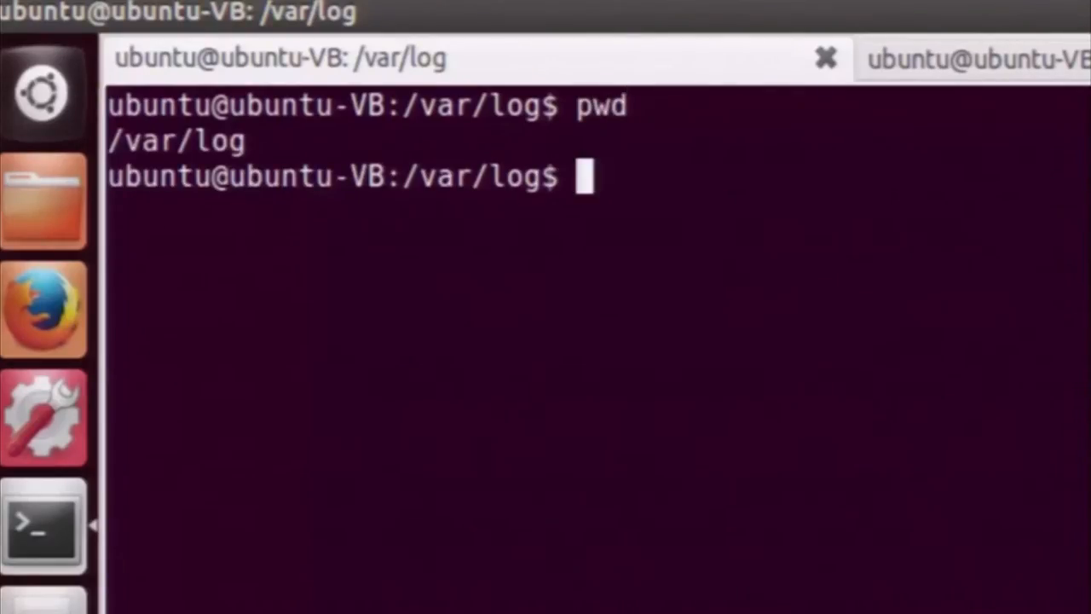
{"action": "type", "text": "ls -lrt s"}
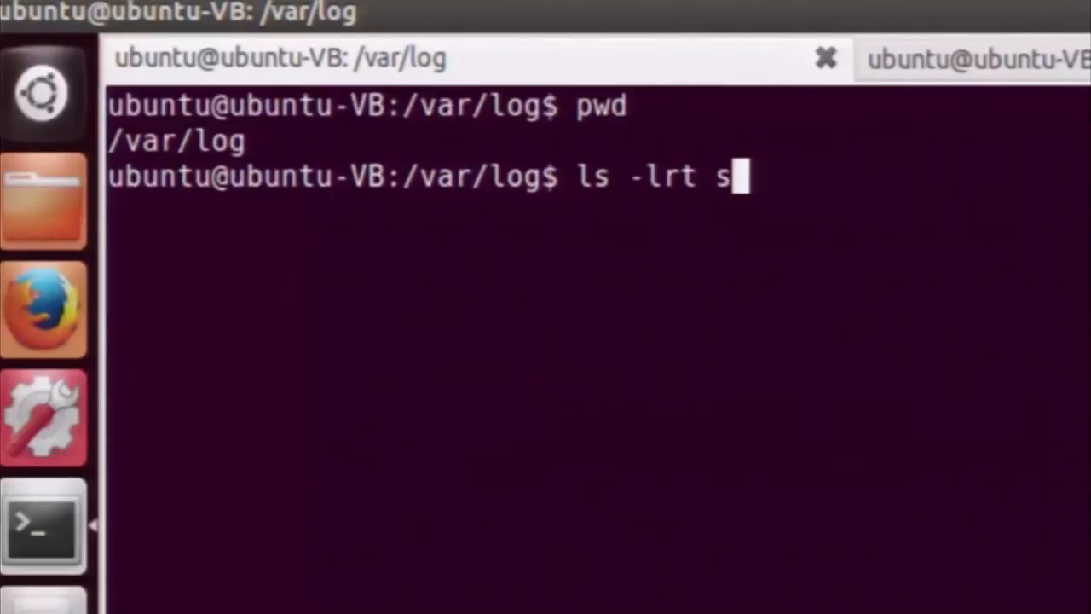
{"action": "type", "text": "nort"}
{"action": "key", "text": "Return"}
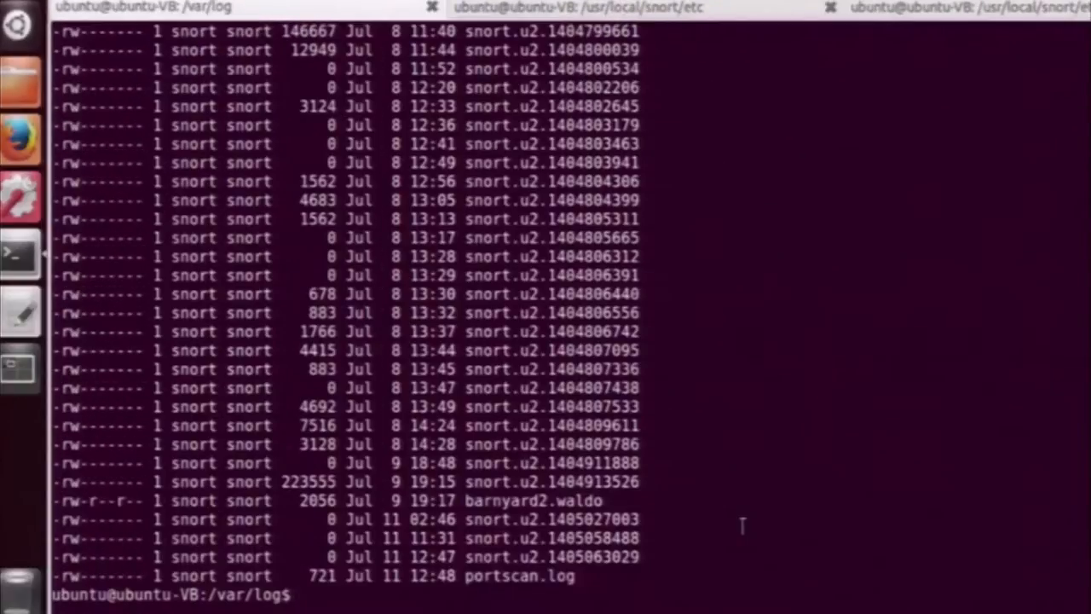
{"action": "double_click", "coordinate": [542, 576]}
{"action": "type", "text": "sudo "}
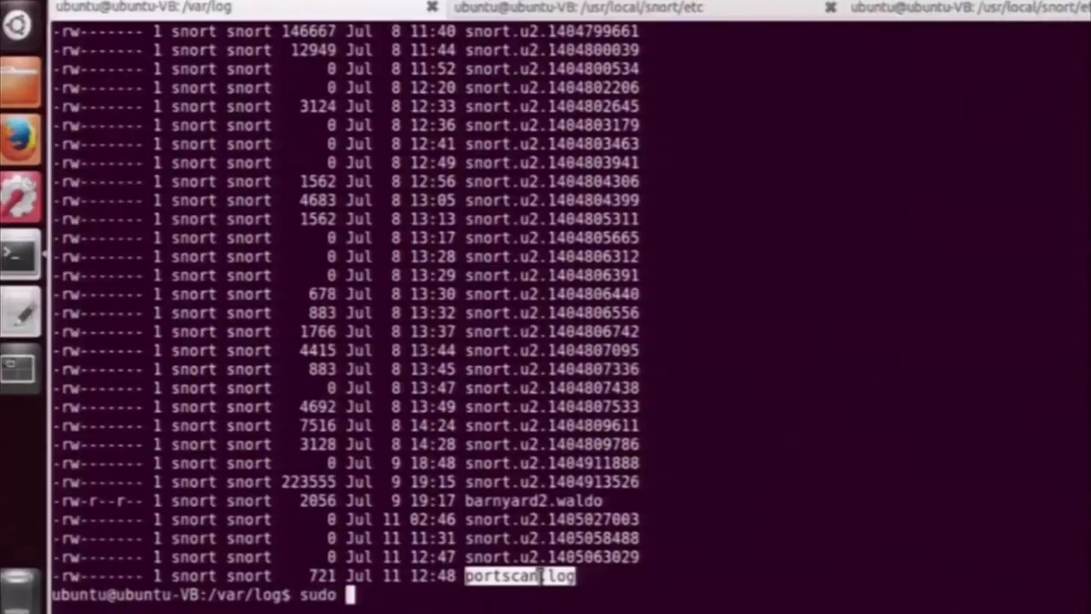
{"action": "type", "text": "vim sno"}
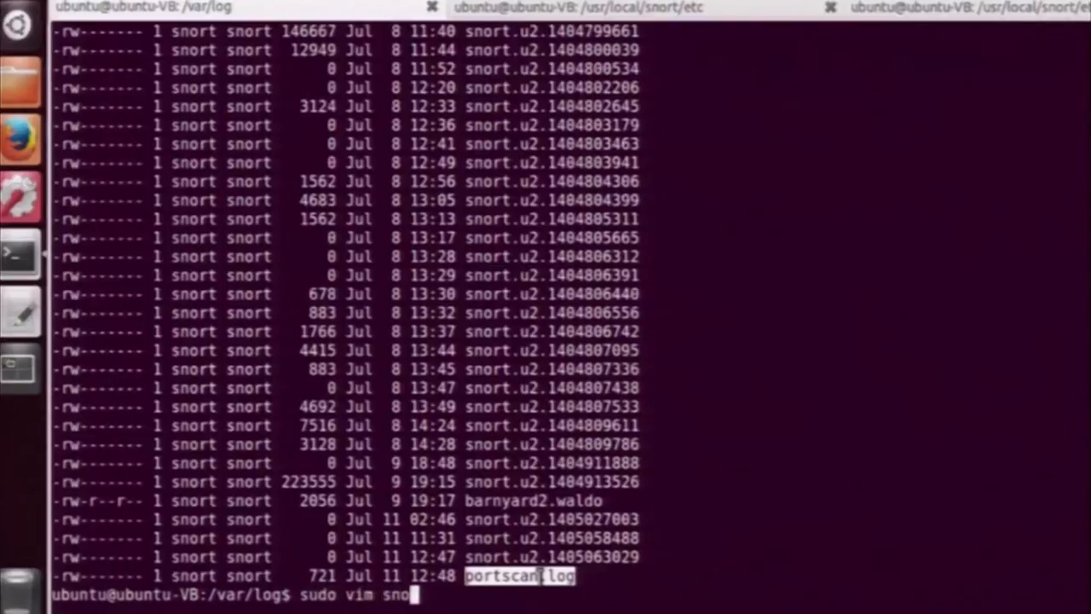
{"action": "key", "text": "Tab"}
{"action": "type", "text": "por"}
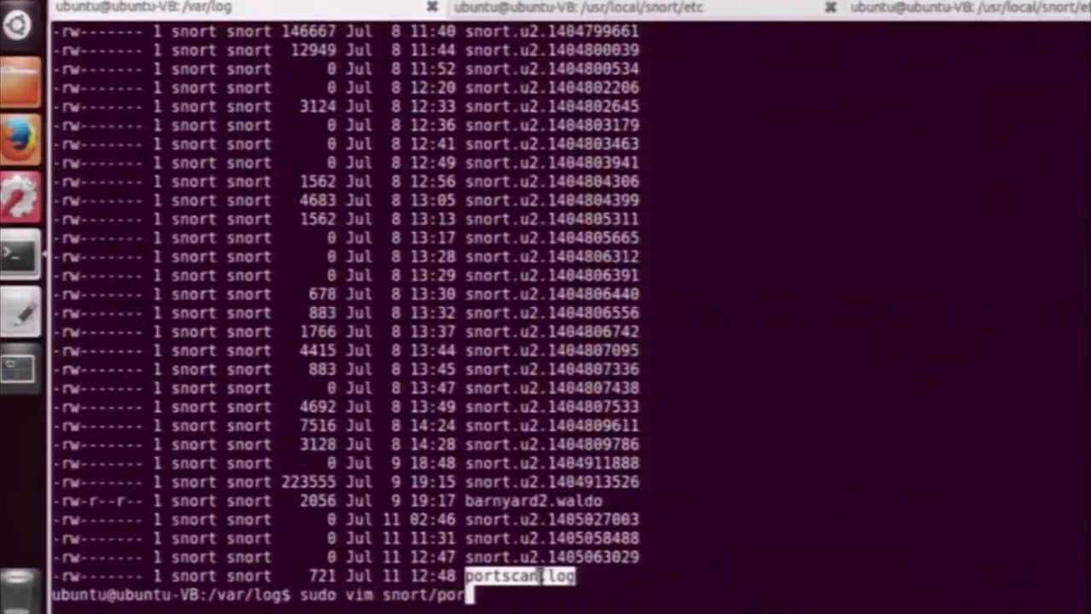
{"action": "key", "text": "Tab"}
{"action": "key", "text": "Return"}
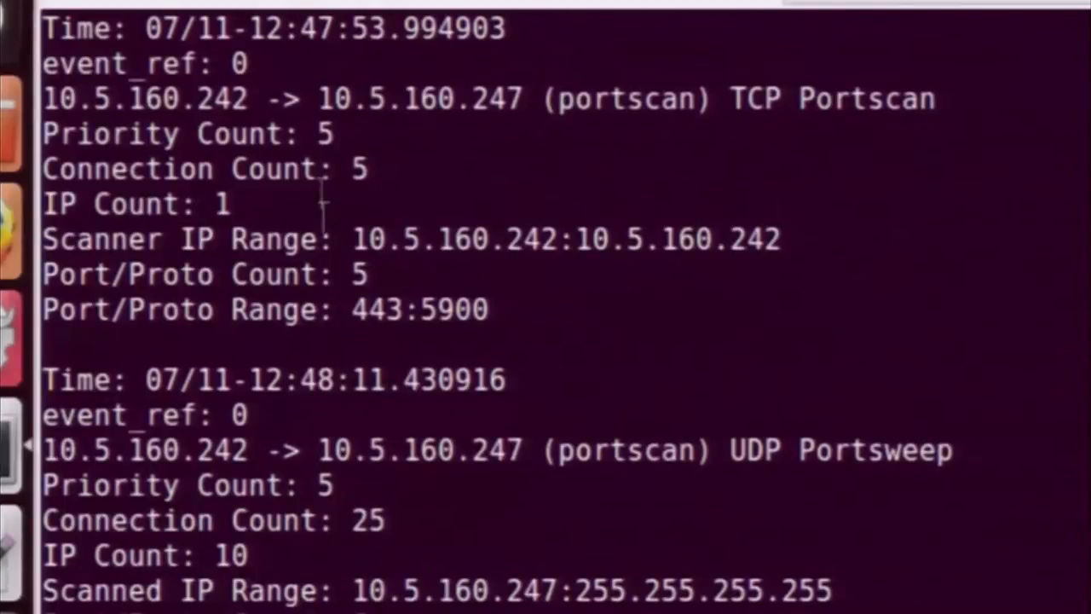
- Review the TCP Portscan and UDP Portsweep entries from 10.5.160.242 against 10.5.160.247
{"action": "left_click_drag", "start_coordinate": [249, 30], "coordinate": [406, 38]}
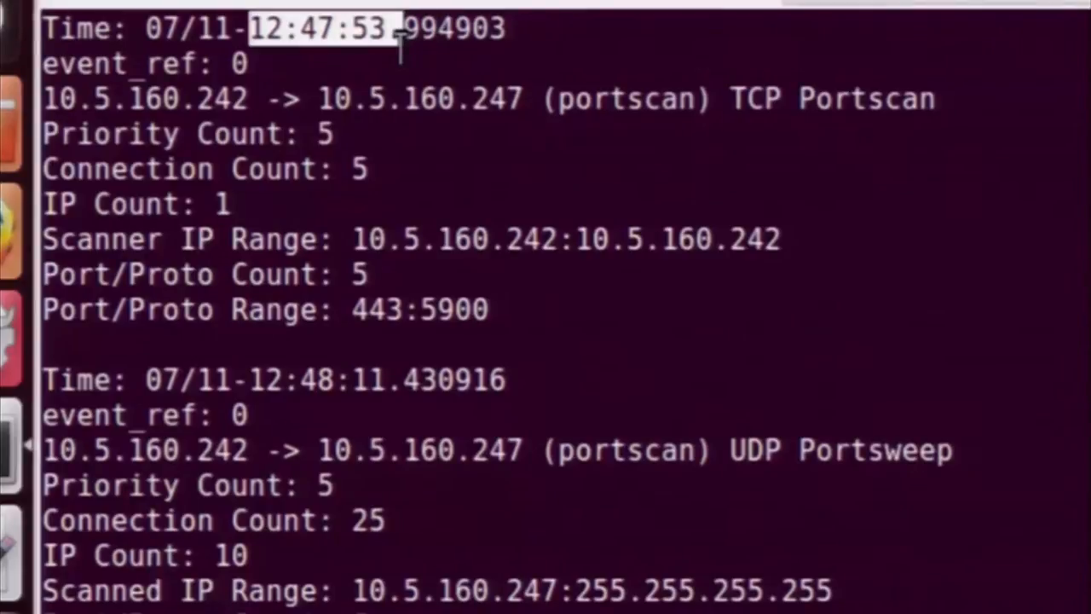
{"action": "left_click_drag", "start_coordinate": [44, 100], "coordinate": [468, 106]}
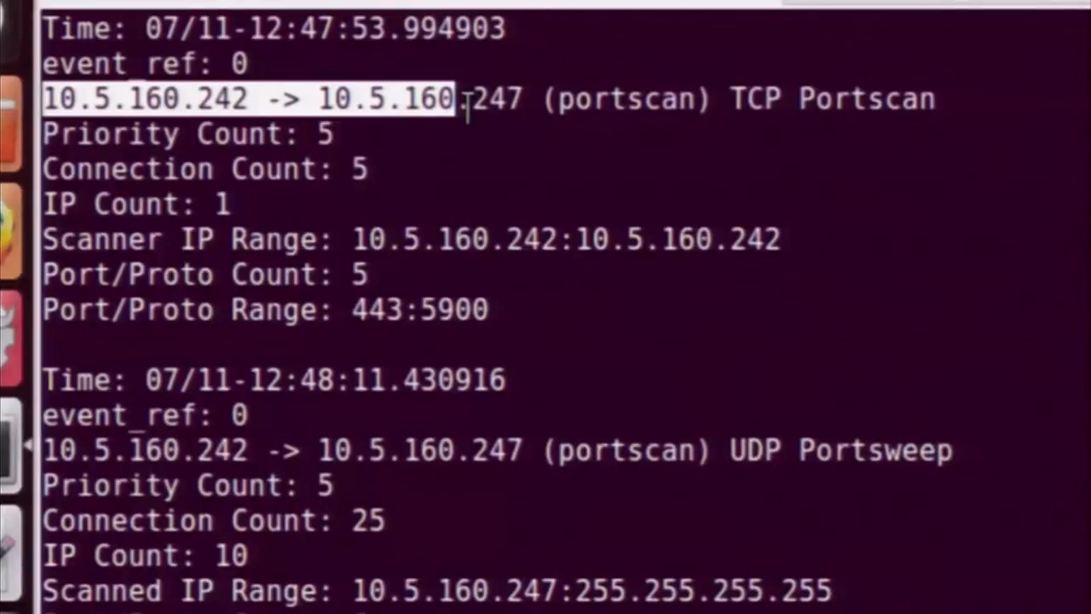
{"action": "left_click_drag", "start_coordinate": [467, 107], "coordinate": [522, 101]}
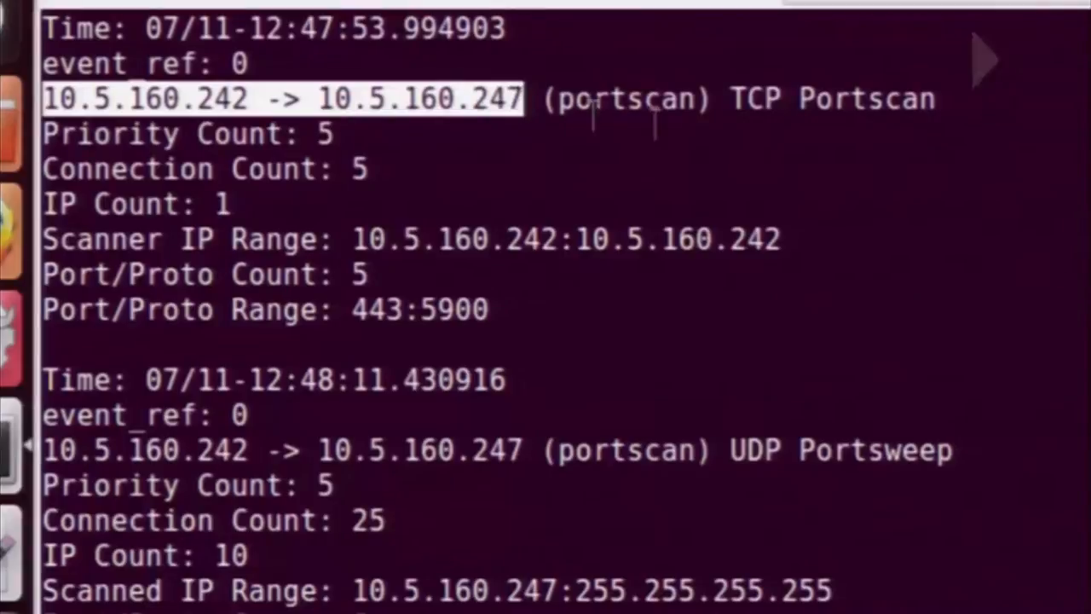
{"action": "left_click", "coordinate": [738, 133]}
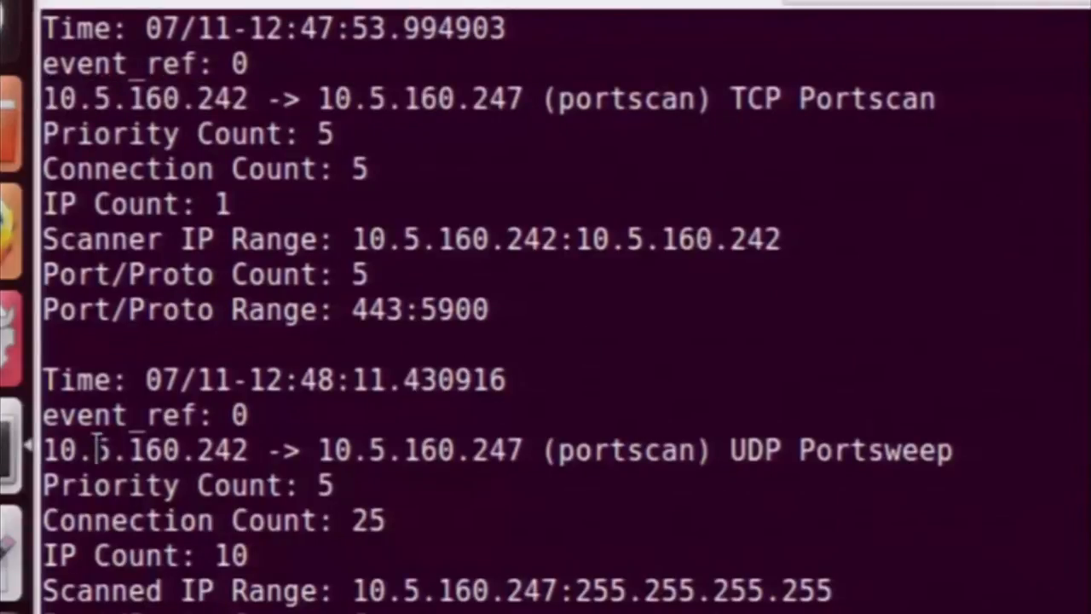
{"action": "mouse_move", "coordinate": [79, 450]}
{"action": "left_mouse_down"}
{"action": "mouse_move", "coordinate": [743, 460]}
{"action": "mouse_move", "coordinate": [862, 451]}
{"action": "left_mouse_up"}
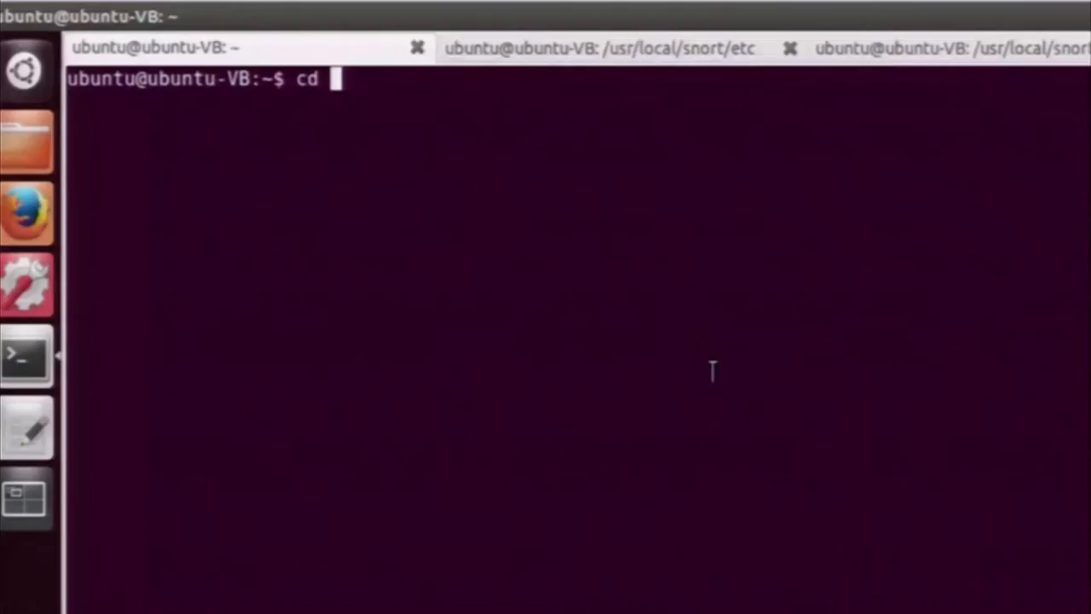
{"action": "type", "text": "/usr/lo"}
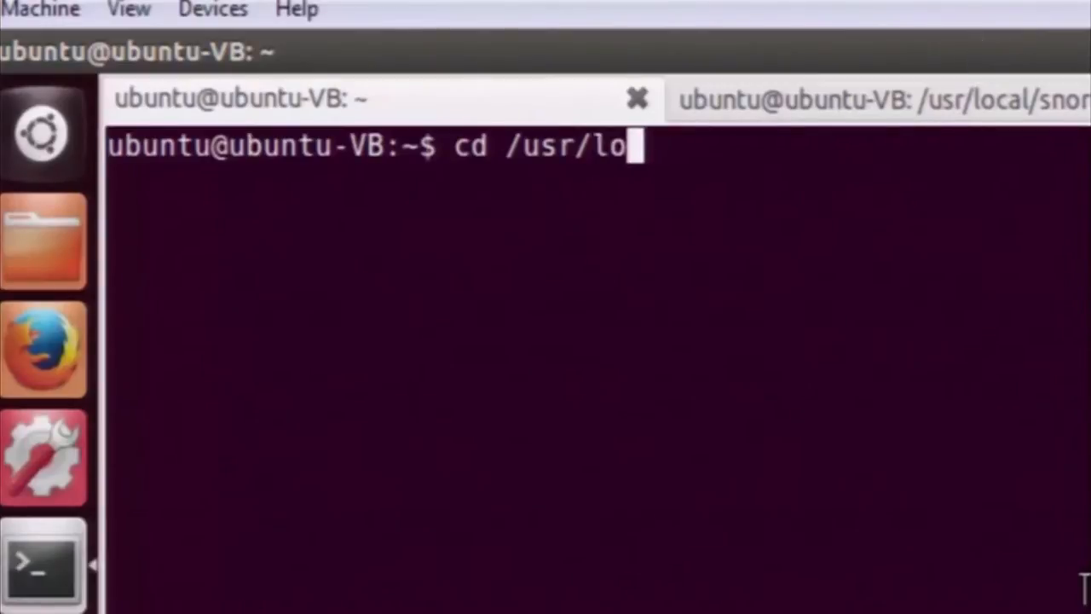
{"action": "type", "text": "cal/sn"}
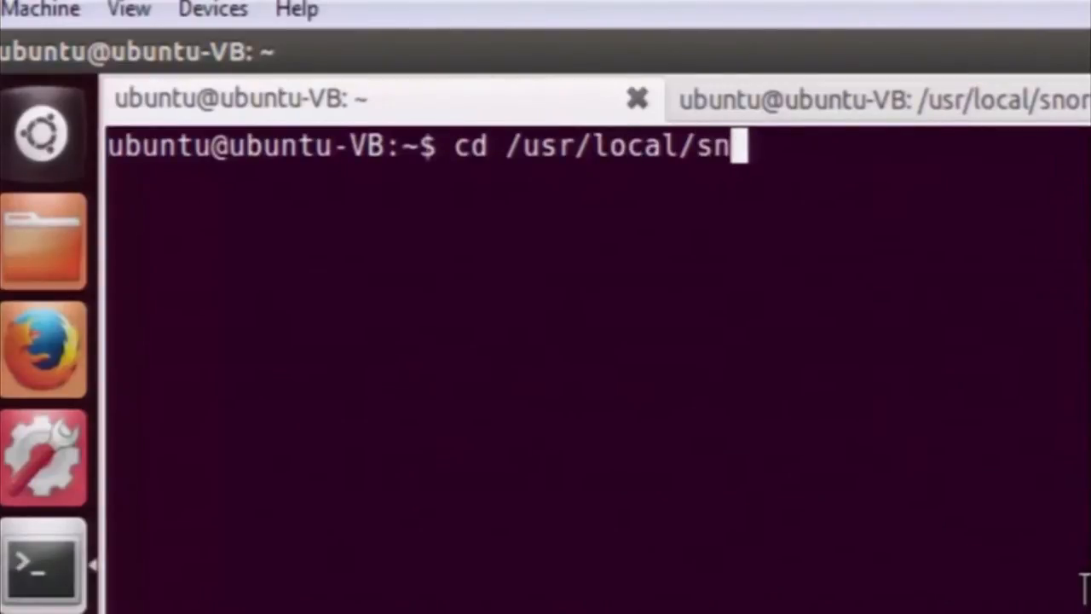
{"action": "type", "text": "ort/ru"}
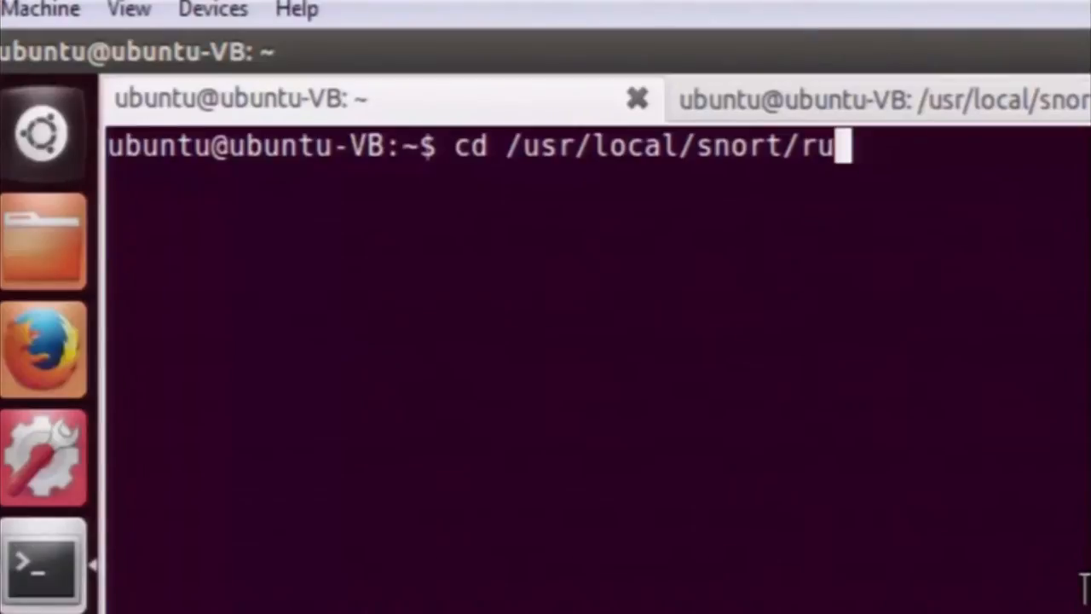
{"action": "type", "text": "les/"}
- Change to /usr/local/snort/rules/ and list its .rules files
{"action": "key", "text": "Return"}
{"action": "type", "text": "ls"}
{"action": "key", "text": "Return"}
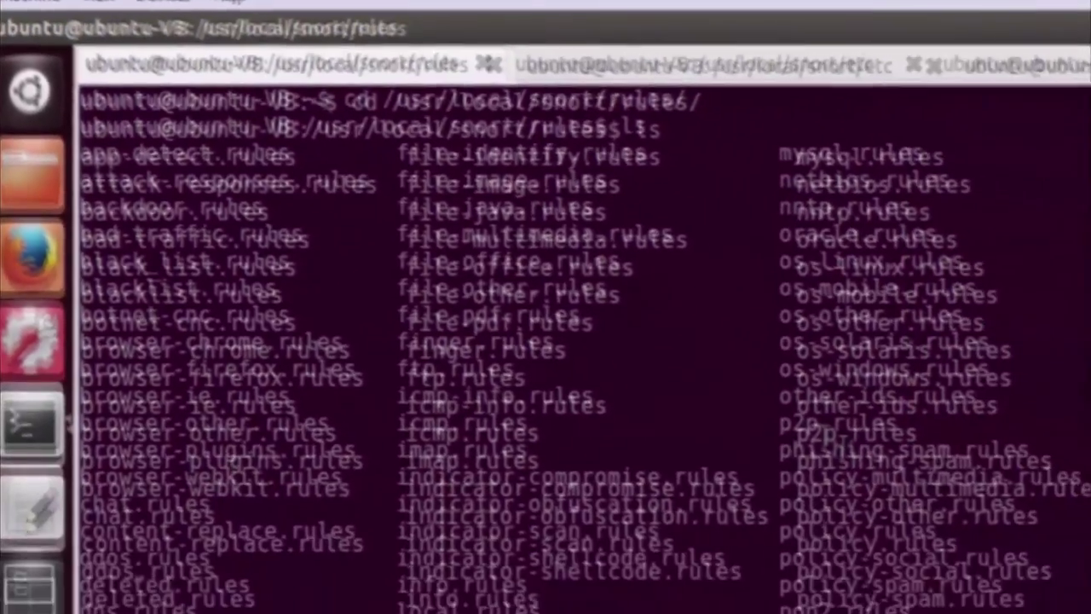
{"action": "type", "text": "sudo vim"}
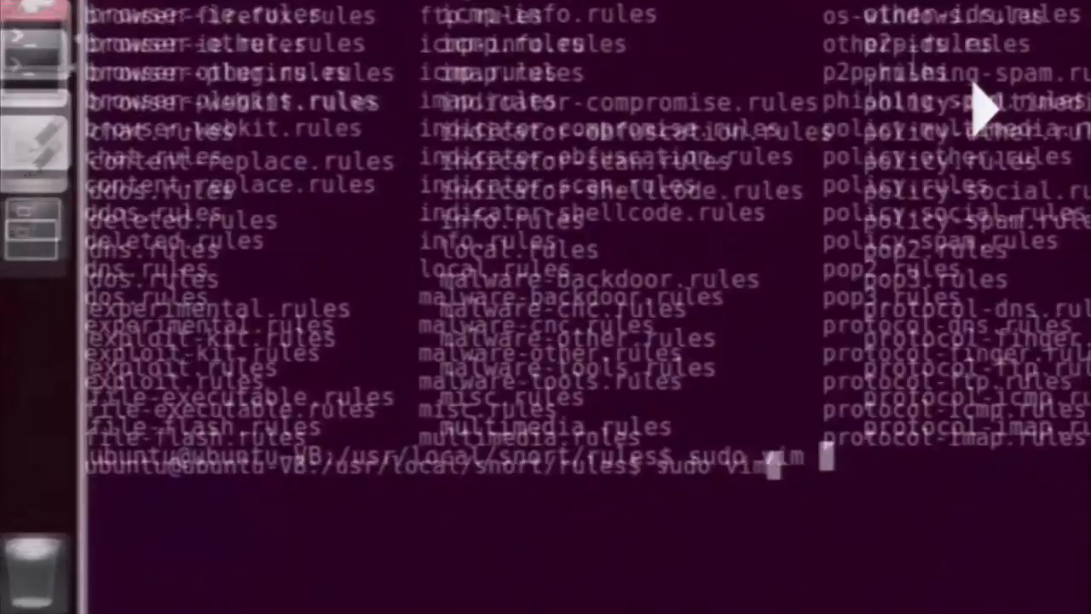
{"action": "type", "text": "local"}
{"action": "key", "text": "Tab"}
{"action": "key", "text": "Return"}
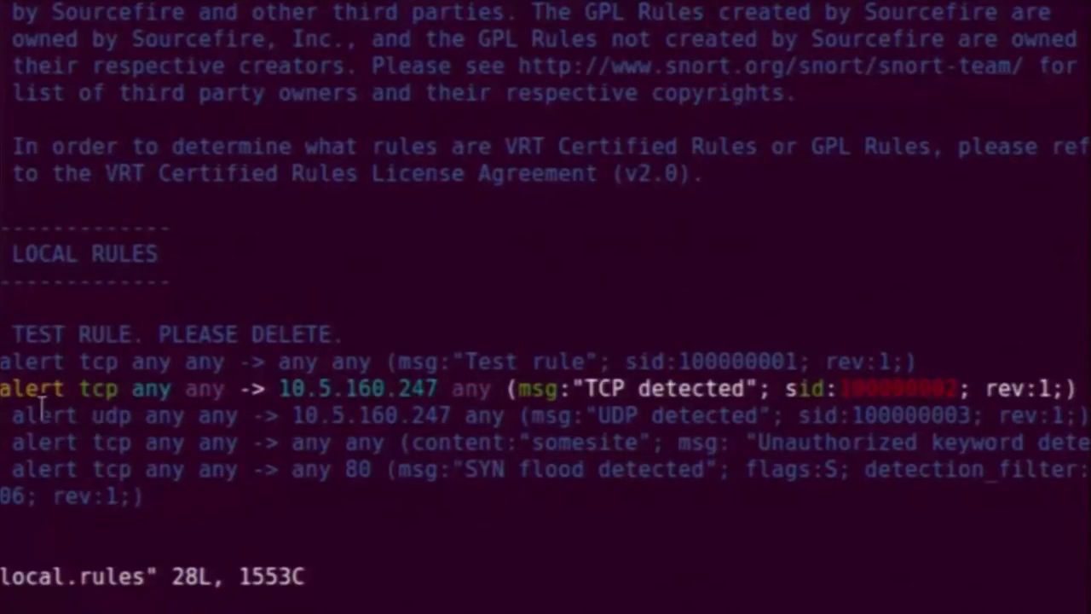
{"action": "left_click_drag", "start_coordinate": [1, 389], "coordinate": [504, 389]}
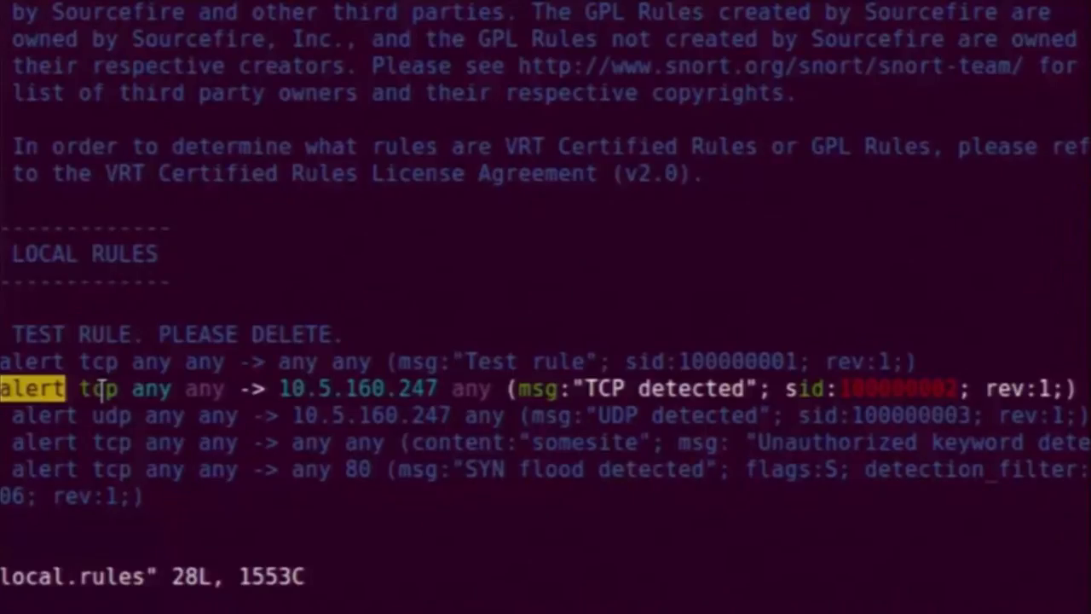
{"action": "left_click", "coordinate": [383, 229]}
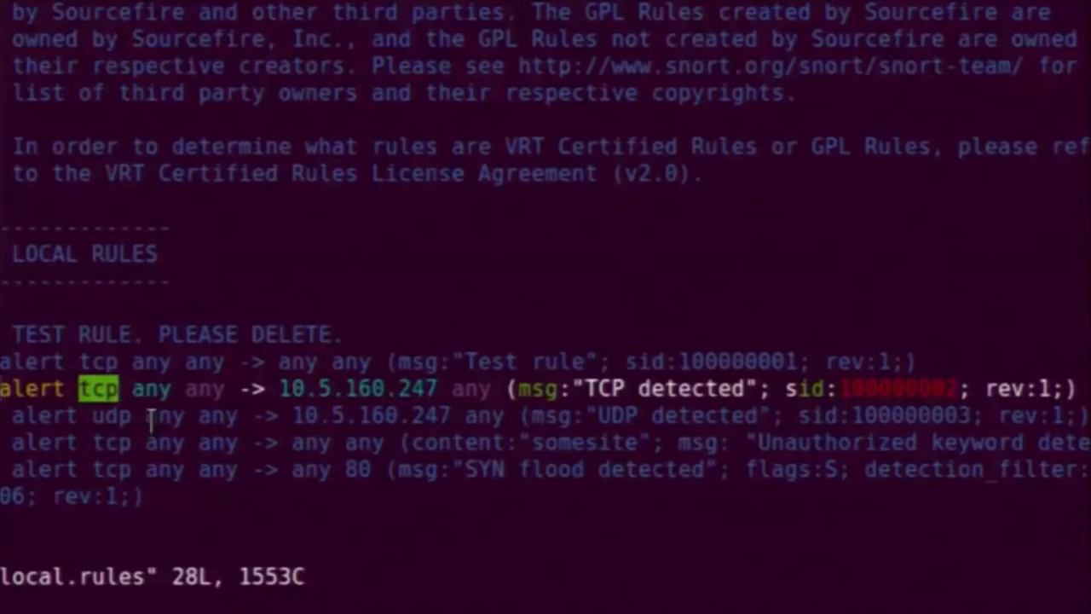
{"action": "left_click_drag", "start_coordinate": [134, 388], "coordinate": [231, 392]}
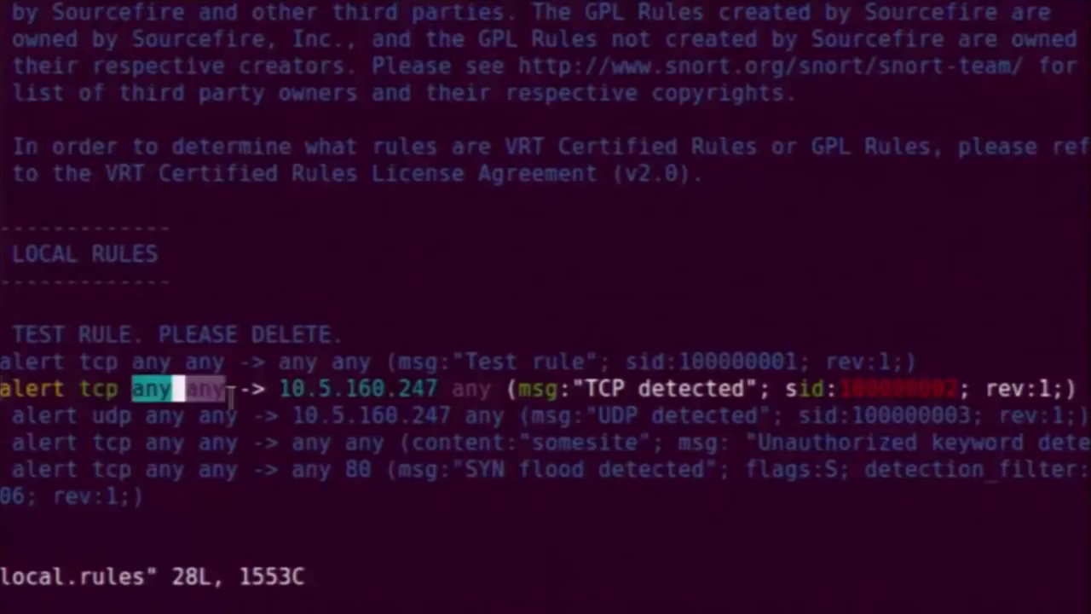
{"action": "left_click", "coordinate": [288, 394]}
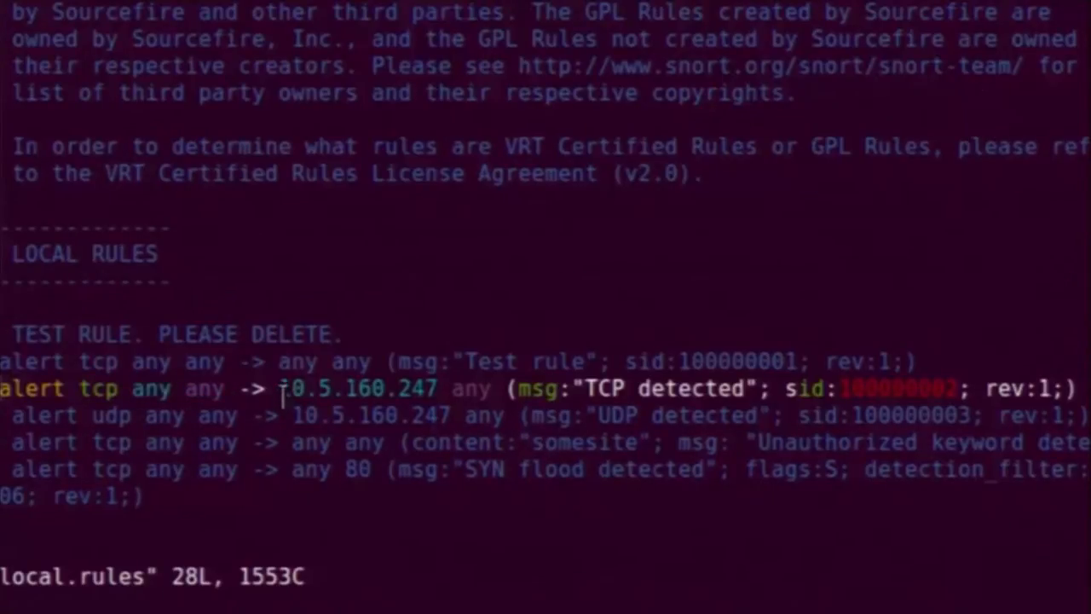
{"action": "left_click_drag", "start_coordinate": [281, 392], "coordinate": [467, 418]}
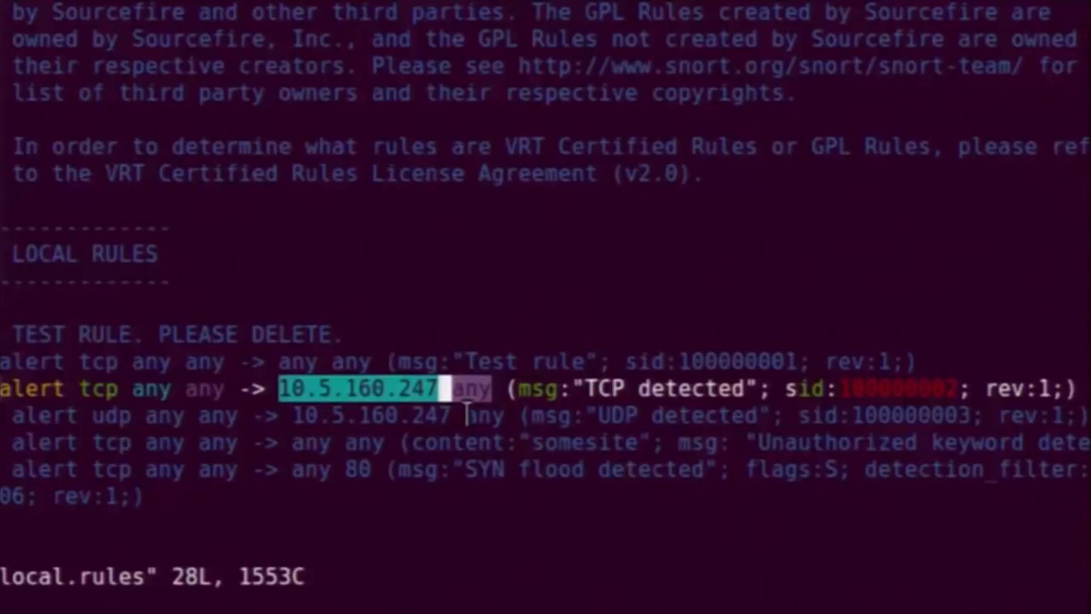
{"action": "left_click", "coordinate": [467, 415]}
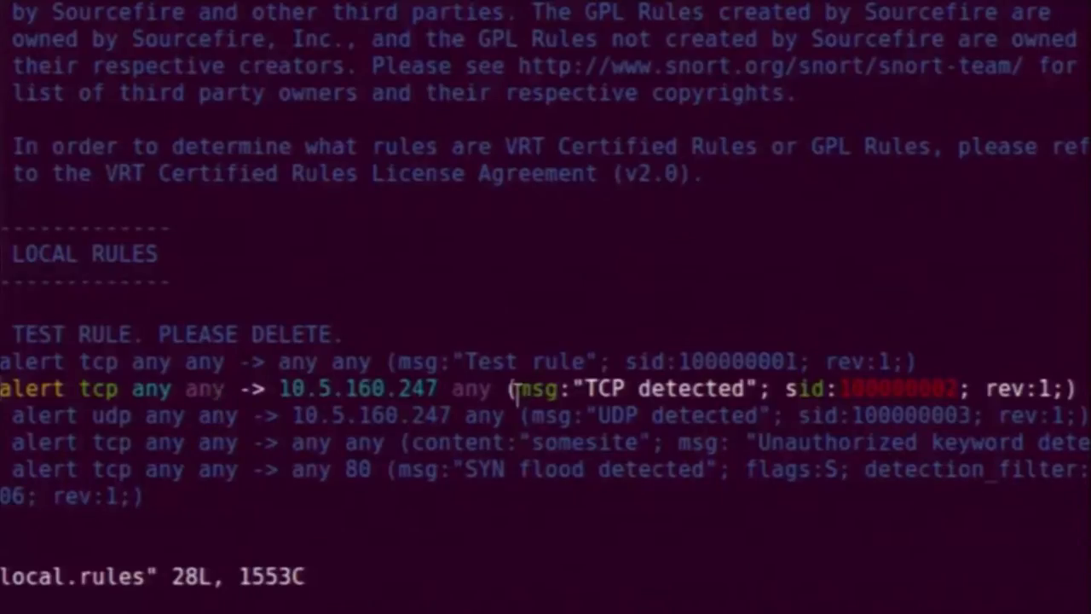
- Review the msg, sid and rev options of the TCP detected rule in local.rules
{"action": "left_click_drag", "start_coordinate": [522, 390], "coordinate": [762, 390]}
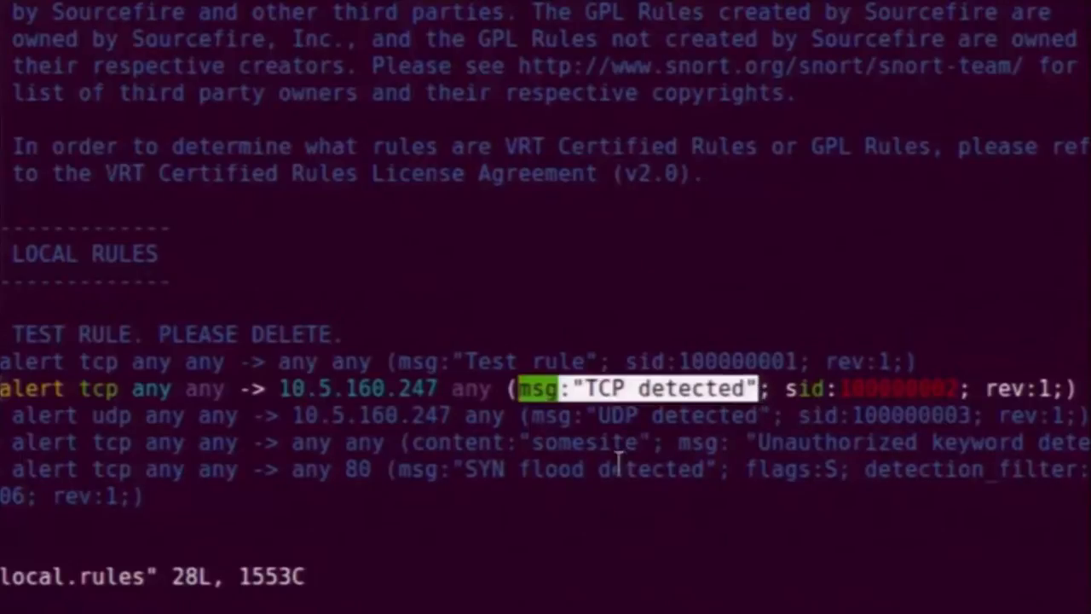
{"action": "left_click", "coordinate": [802, 401]}
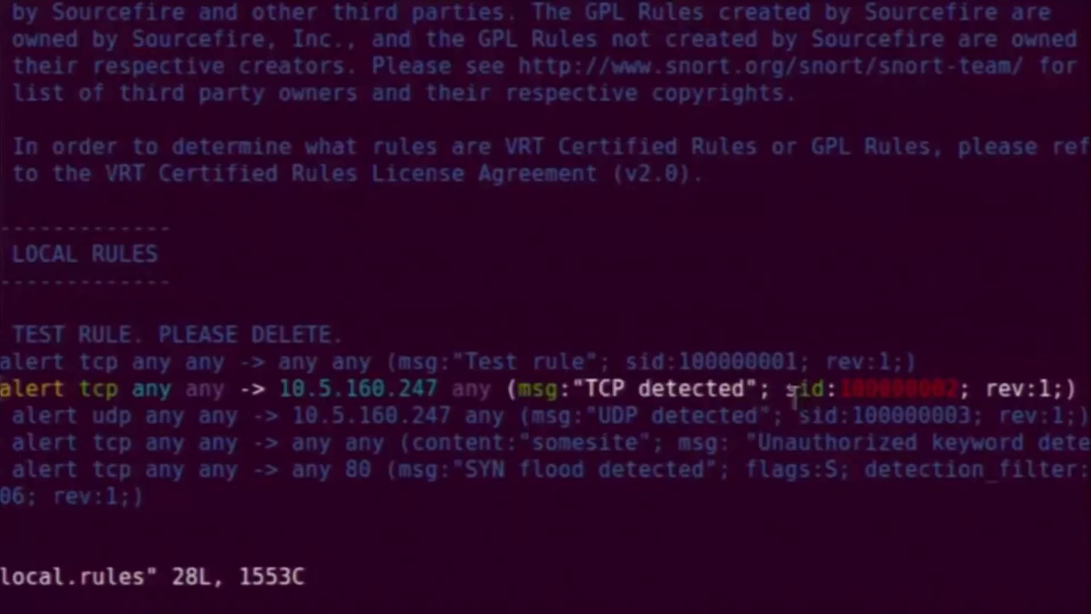
{"action": "left_click_drag", "start_coordinate": [786, 390], "coordinate": [963, 392]}
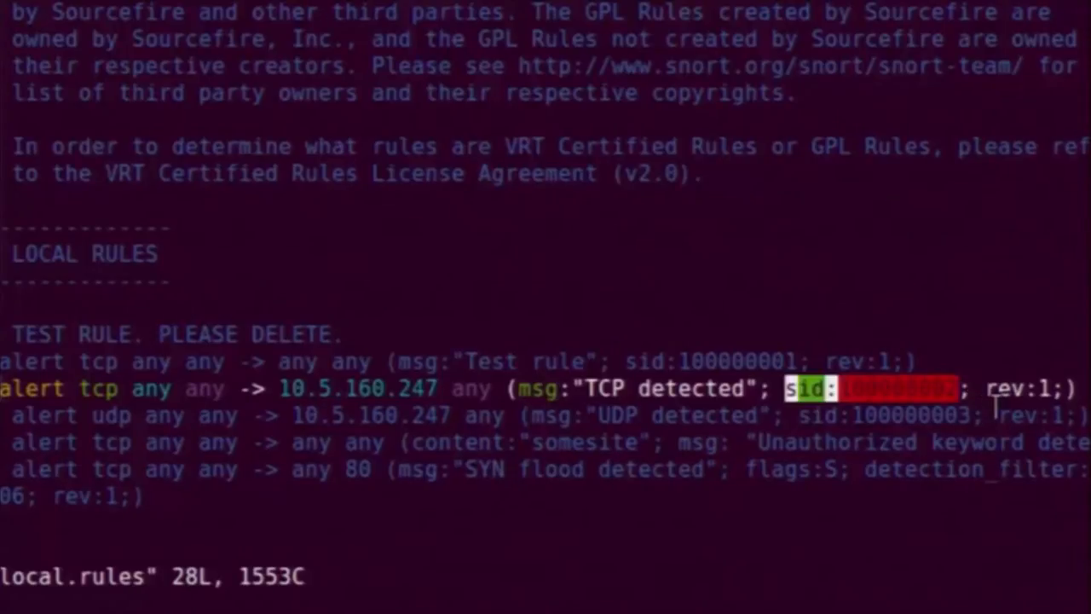
{"action": "left_click", "coordinate": [994, 394]}
{"action": "left_click_drag", "start_coordinate": [989, 393], "coordinate": [1052, 390]}
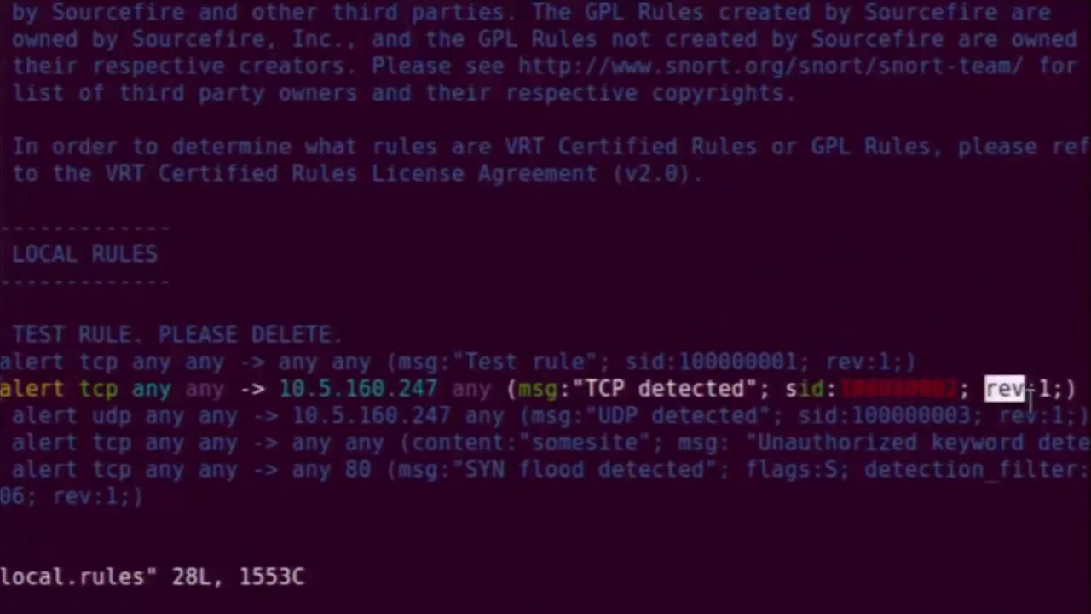
{"action": "left_click", "coordinate": [1052, 390]}
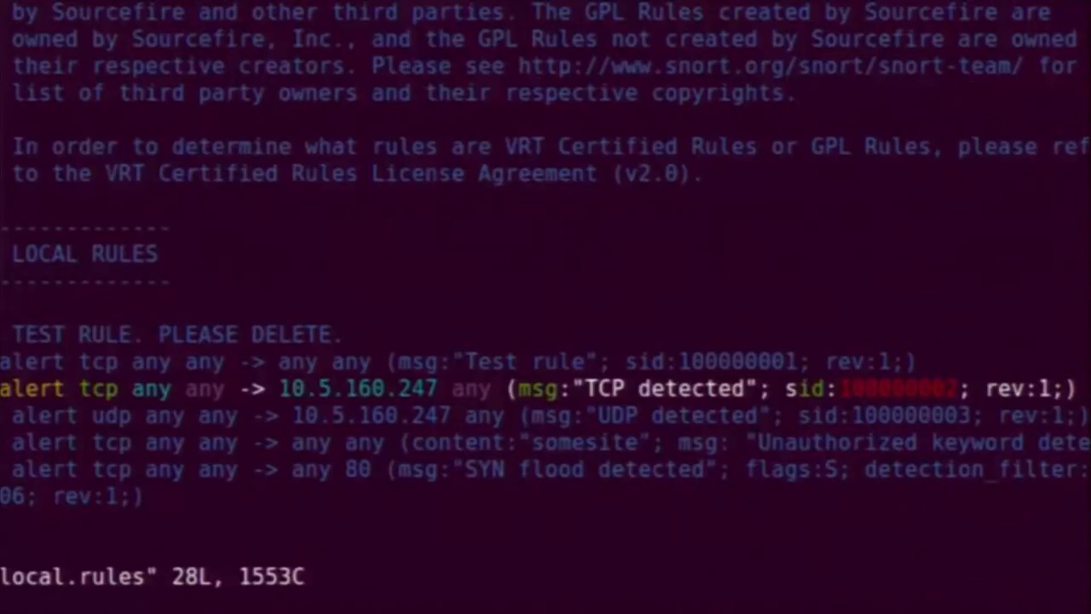
- Uncomment the UDP detected rule so it is active alongside the TCP rule
{"action": "key", "text": "Down"}
{"action": "key", "text": "x"}
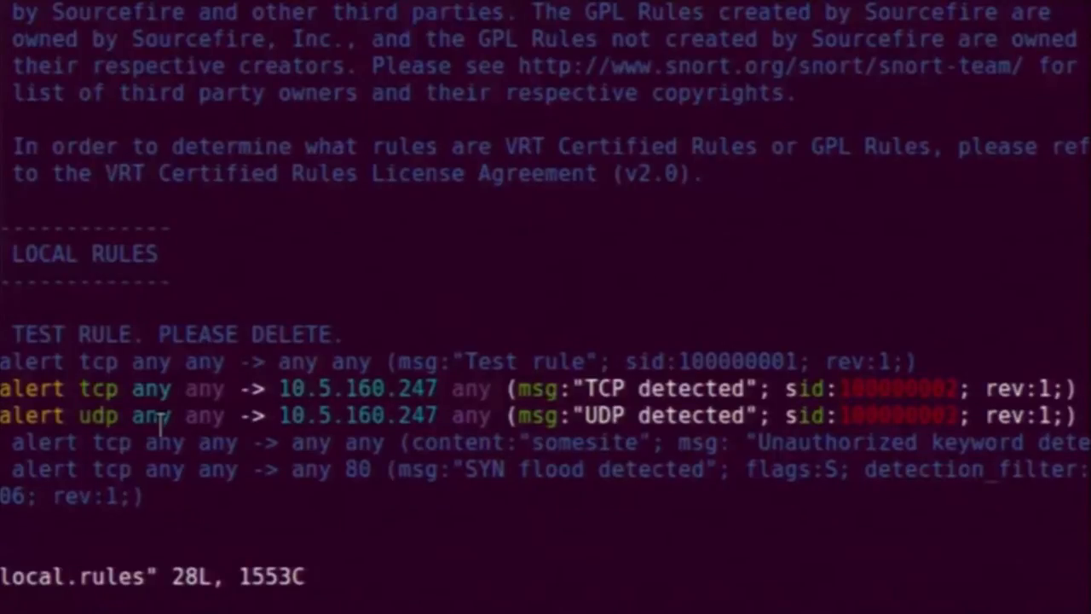
{"action": "type", "text": ":w"}
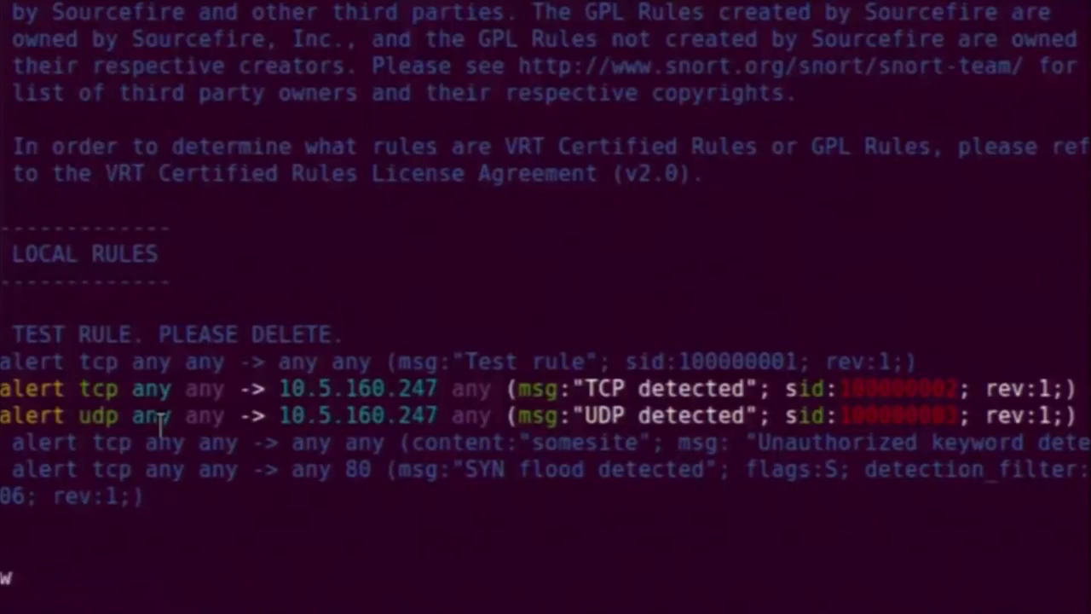
{"action": "type", "text": "q"}
- Save local.rules, then recall and rerun the sudo snort launch command with the updated rules
{"action": "key", "text": "Return"}
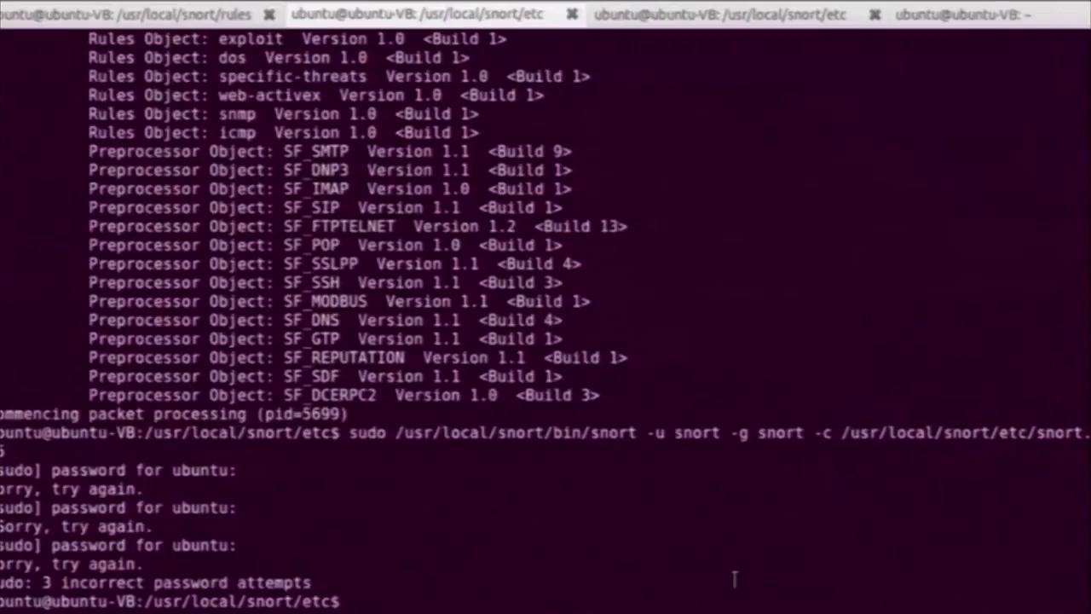
{"action": "type", "text": "c"}
{"action": "key", "text": "BackSpace"}
{"action": "key", "text": "Up"}
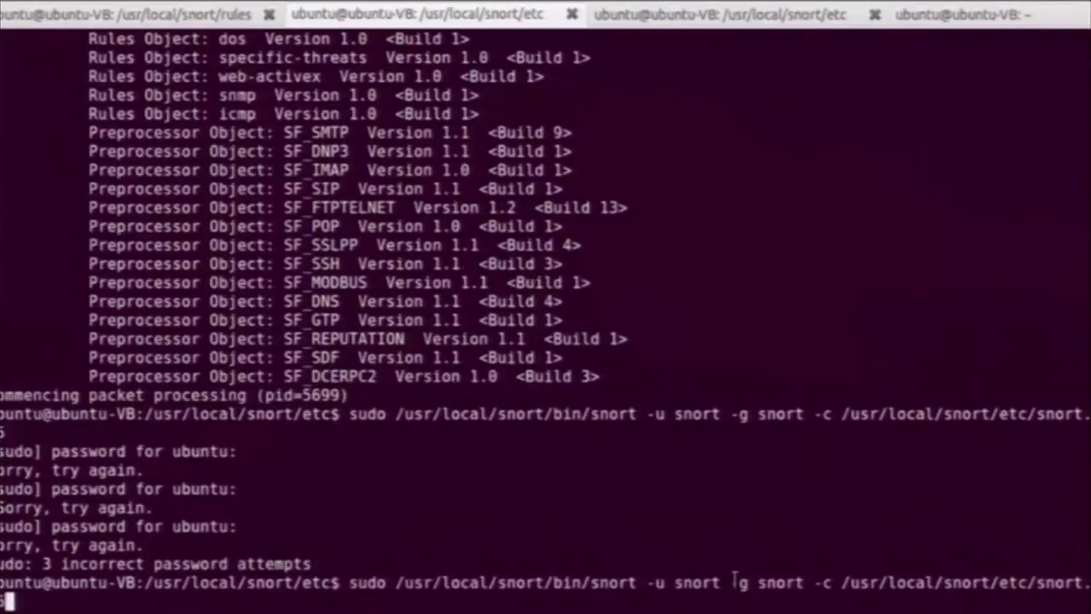
{"action": "key", "text": "Return"}
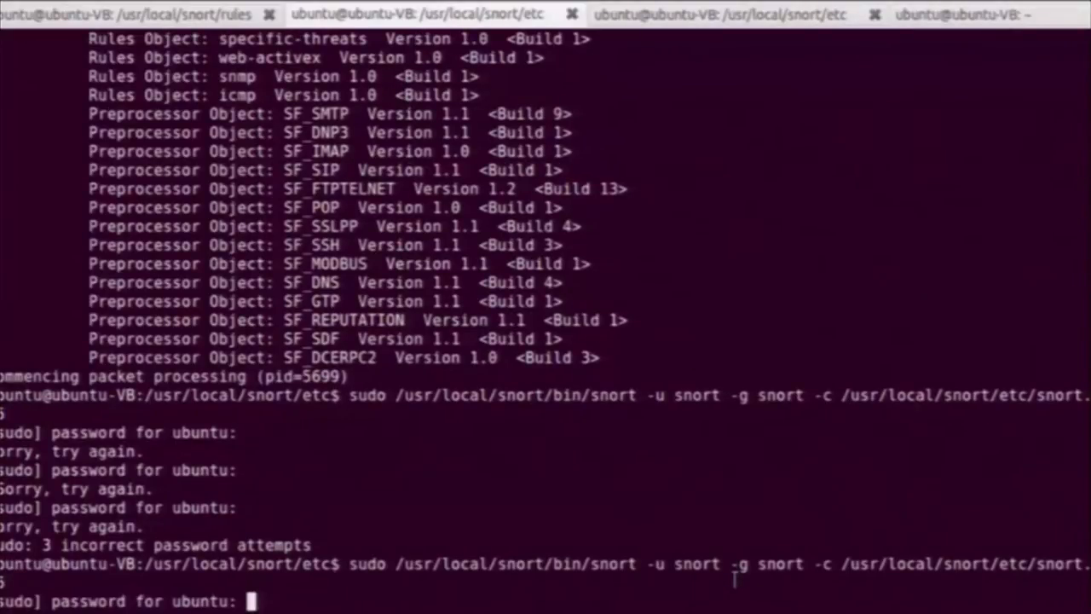
{"action": "key", "text": "Return"}
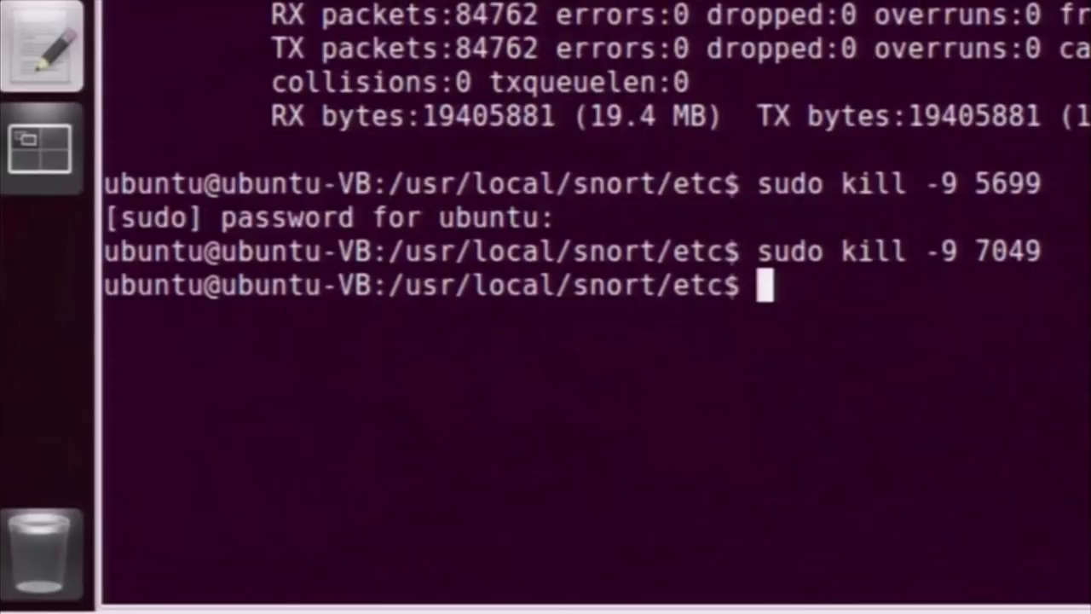
- Stop the Snort process with sudo kill -9 7133
{"action": "key", "text": "Up"}
{"action": "key", "text": "BackSpace"}
{"action": "key", "text": "BackSpace"}
{"action": "key", "text": "BackSpace"}
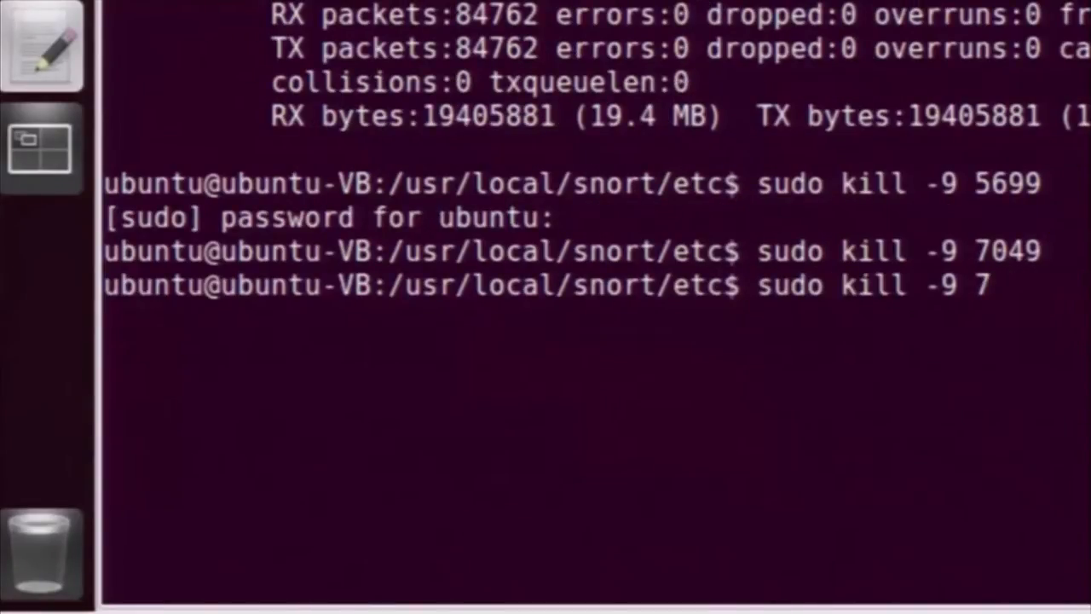
{"action": "type", "text": "133"}
{"action": "key", "text": "Return"}
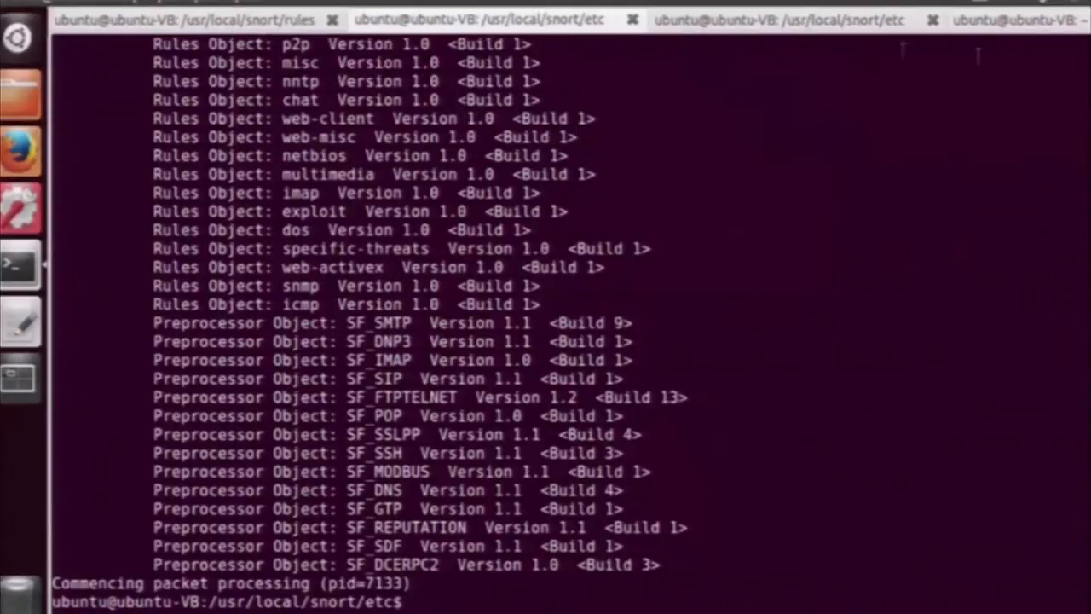
- Review the TCP detected and UDP detected alerts in the live snort terminal tab
{"action": "left_click", "coordinate": [1058, 21]}
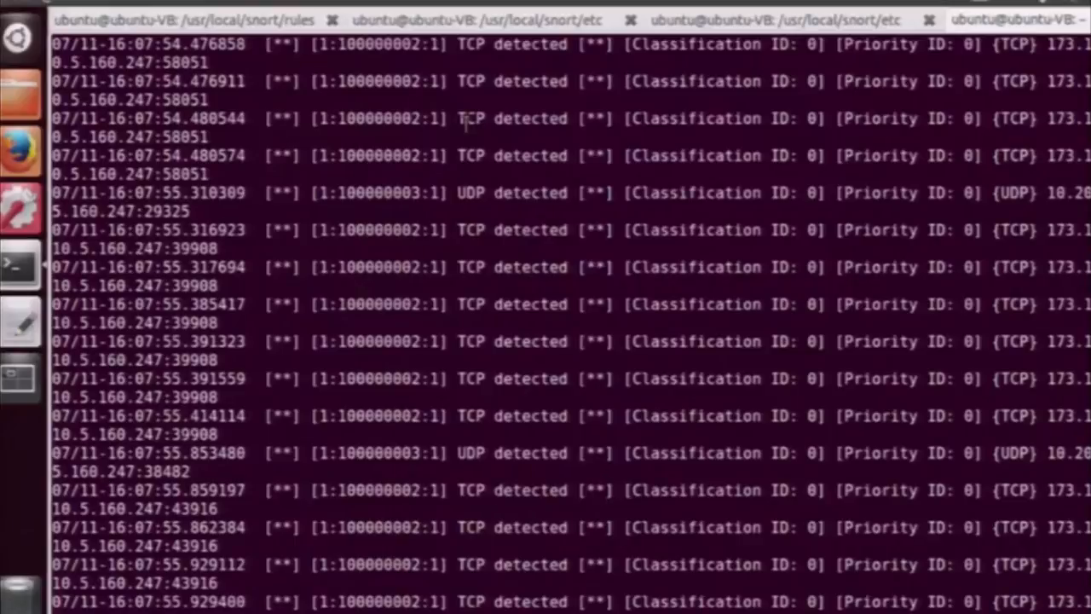
{"action": "left_click_drag", "start_coordinate": [461, 121], "coordinate": [793, 124]}
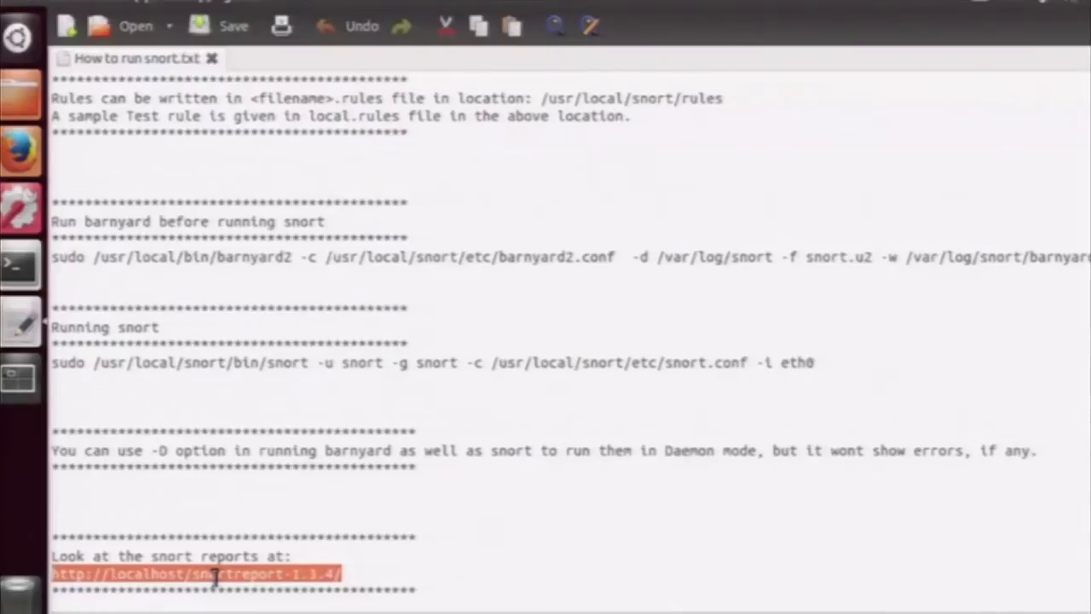
- Copy the Snort Report address from the notes and bring Firefox to the front
{"action": "right_click", "coordinate": [213, 576]}
{"action": "left_click", "coordinate": [248, 430]}
{"action": "left_click", "coordinate": [21, 150]}
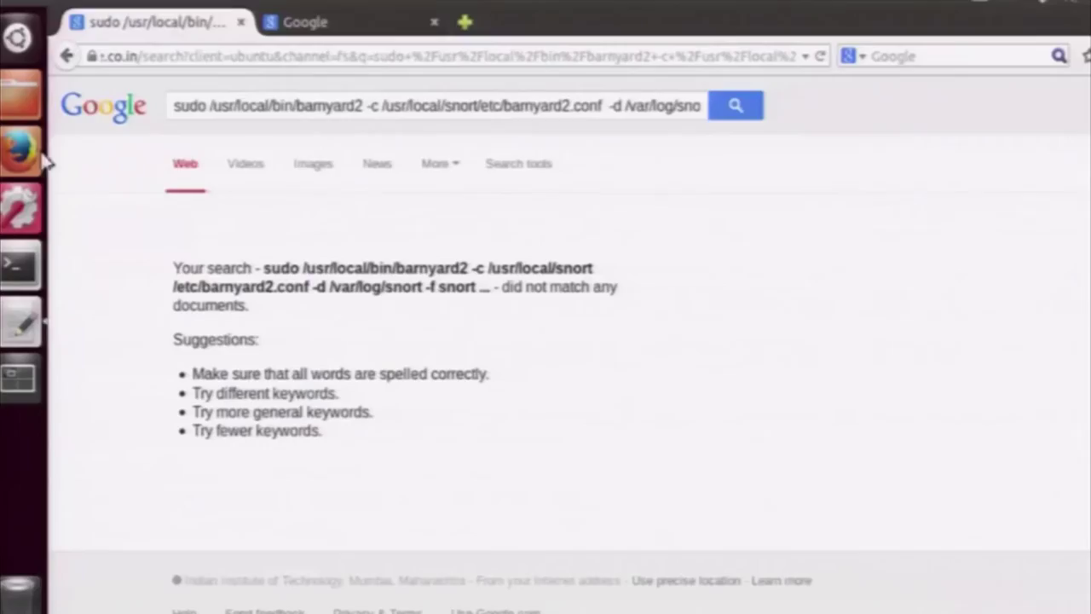
- Load the snortreport-1.3.4 page, view the UDP detected signature's sources and destinations summary, then go back
{"action": "left_click", "coordinate": [163, 61]}
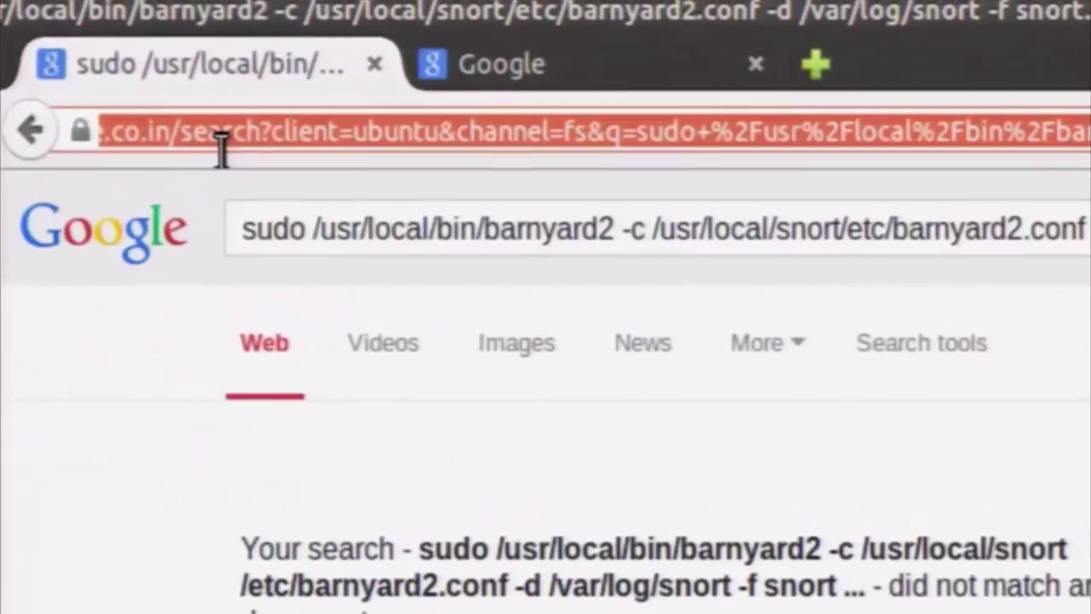
{"action": "type", "text": "http://localhost/snortreport-1.3.4/"}
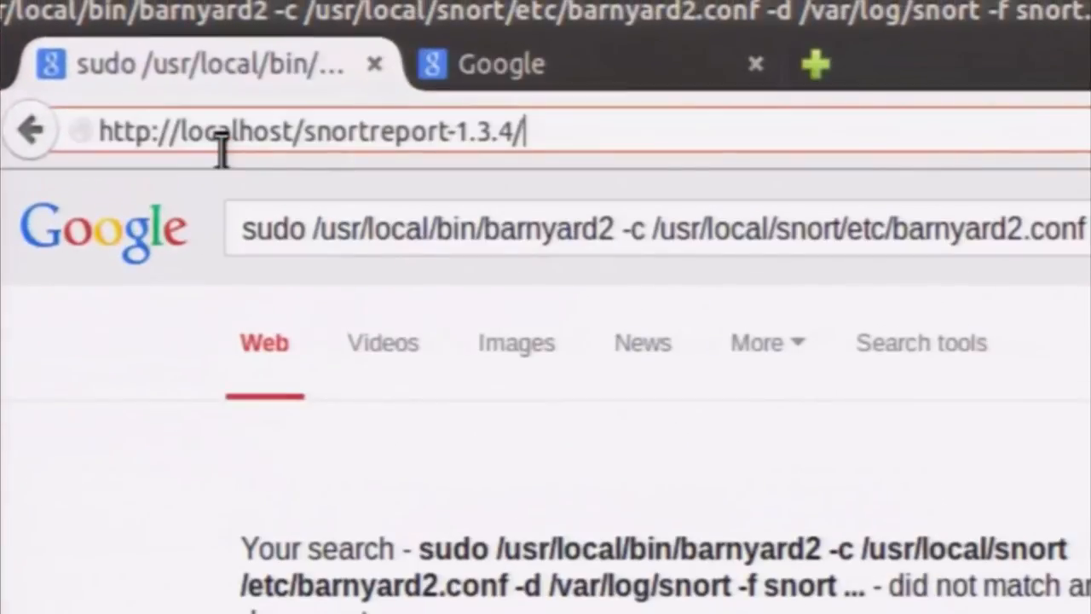
{"action": "key", "text": "Return"}
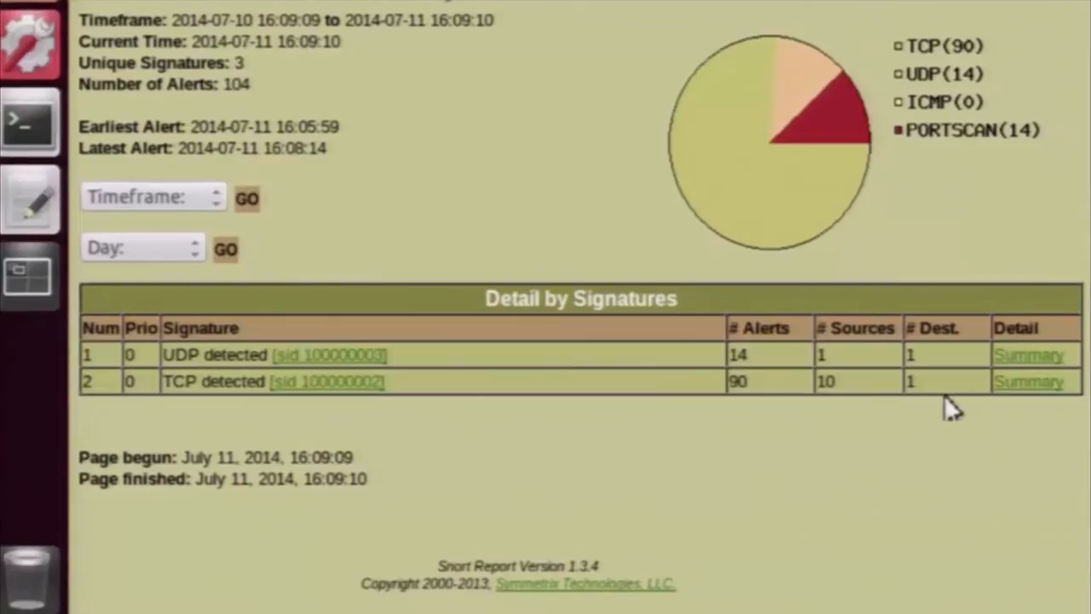
{"action": "left_click", "coordinate": [1041, 364]}
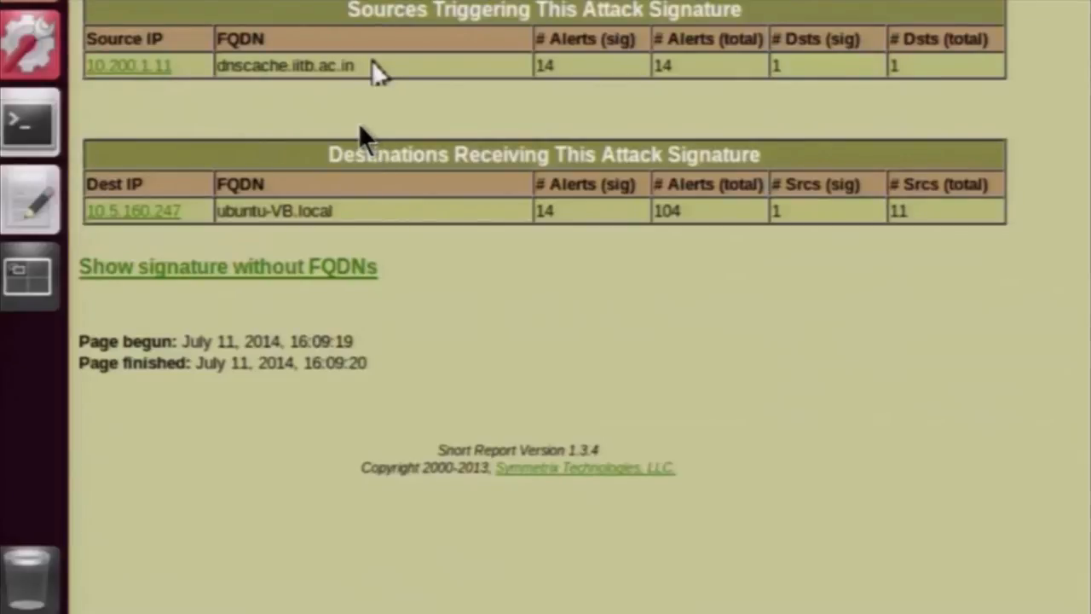
{"action": "key", "text": "alt+Left"}
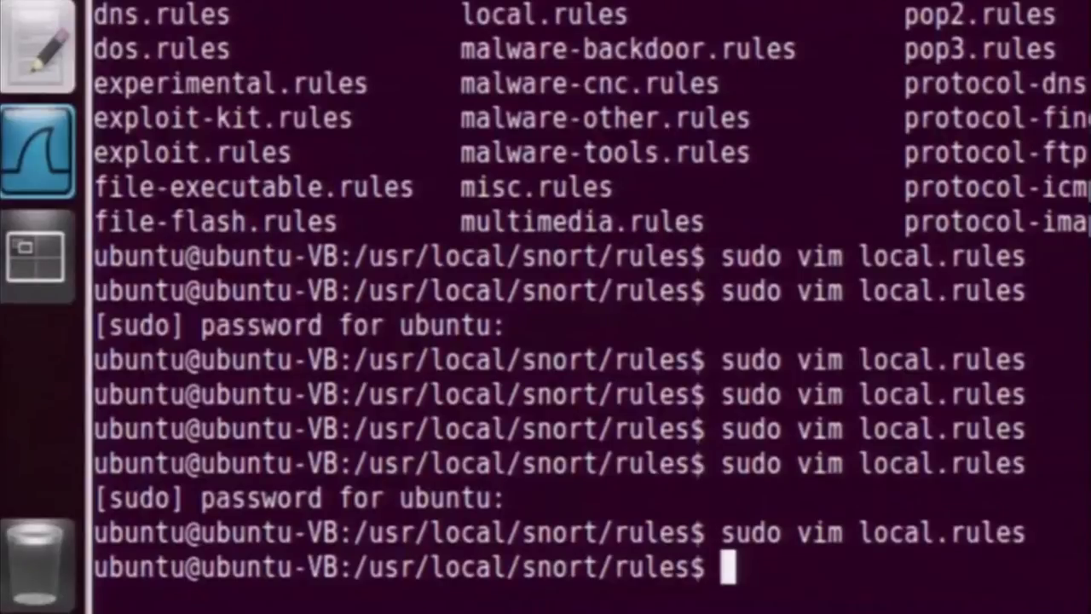
- Reopen local.rules and uncomment the 'Unauthorized keyword detected' rule for somesite
{"action": "key", "text": "Up"}
{"action": "key", "text": "Return"}
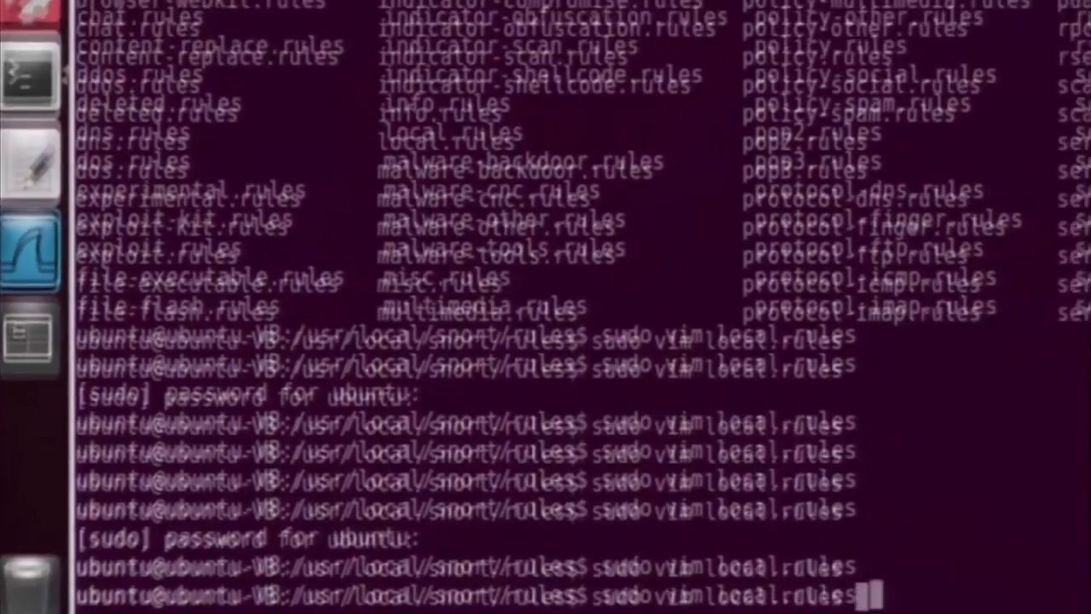
{"action": "key", "text": "Down"}
{"action": "key", "text": "Down"}
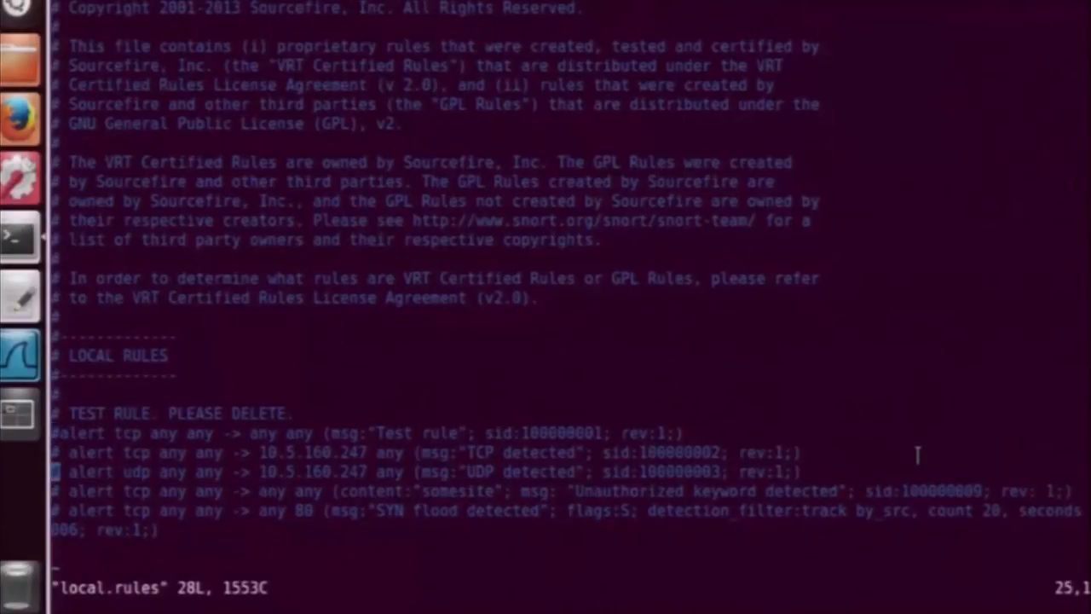
{"action": "key", "text": "Down"}
{"action": "key", "text": "x"}
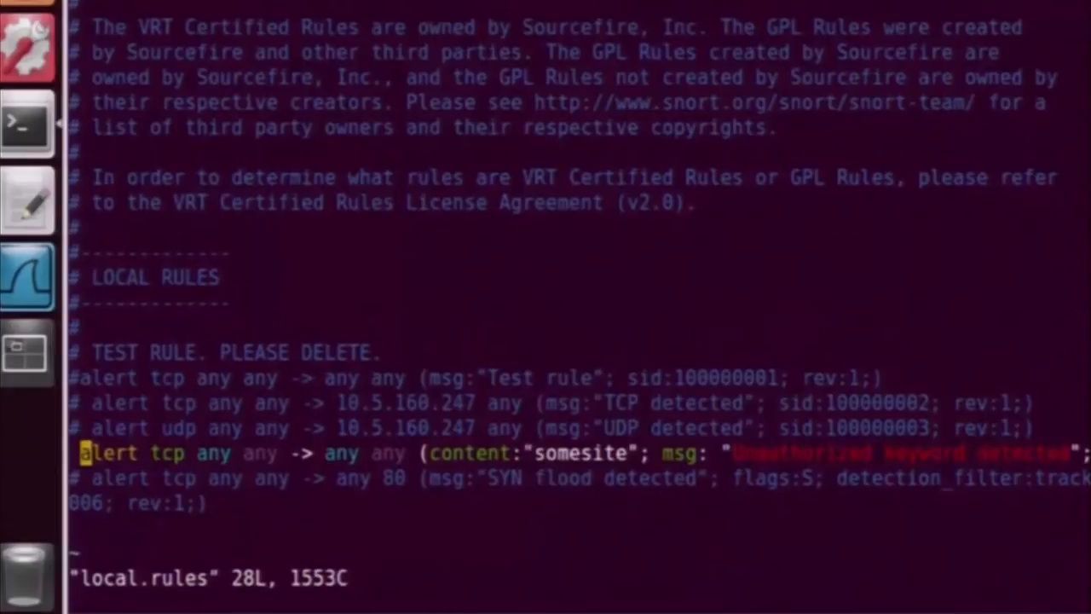
{"action": "left_click_drag", "start_coordinate": [81, 453], "coordinate": [409, 458]}
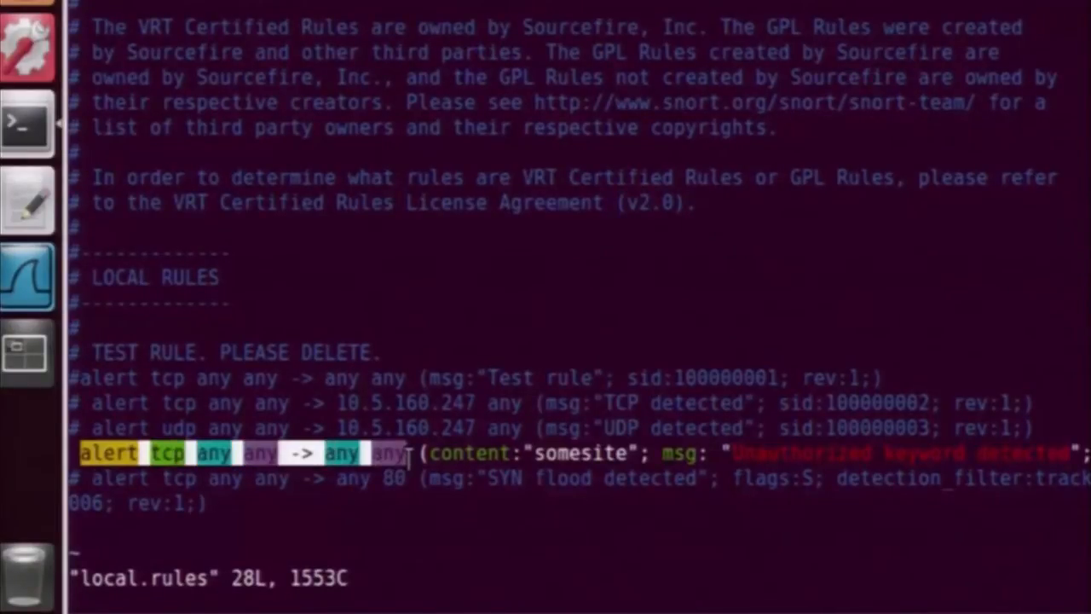
{"action": "left_click", "coordinate": [410, 458]}
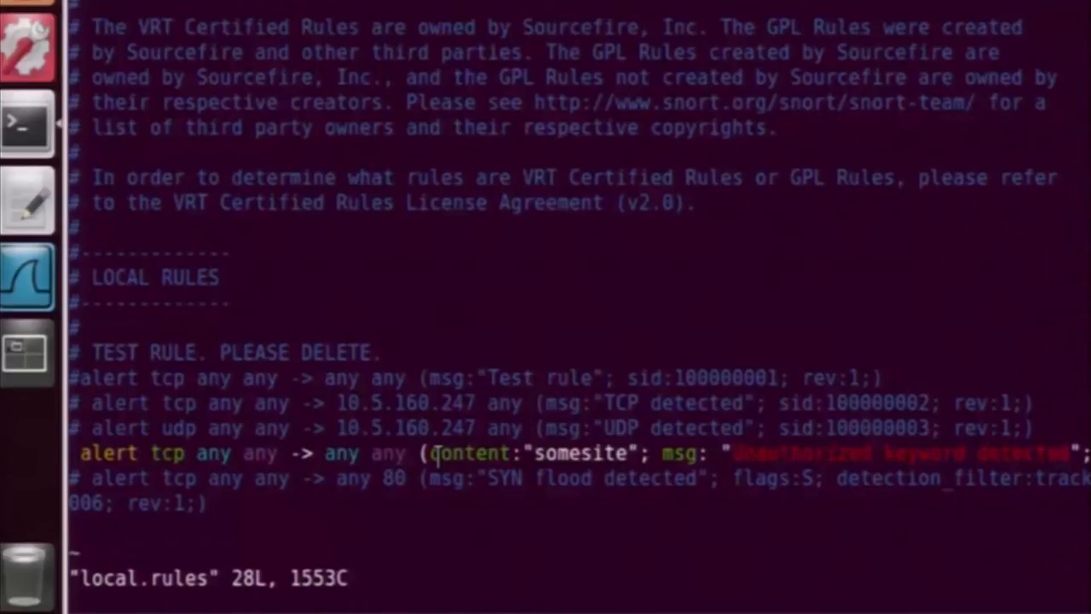
- Try a '|00 0e 2f 01|' hex addition after somesite, remove it again and save with :wq
{"action": "left_click", "coordinate": [632, 453]}
{"action": "key", "text": "i"}
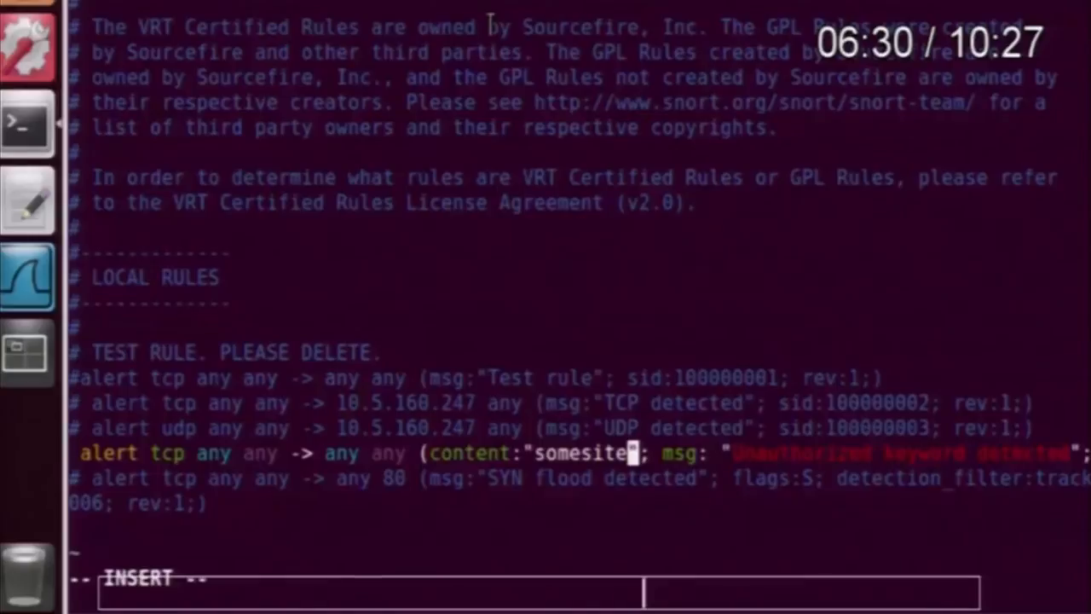
{"action": "type", "text": "|"}
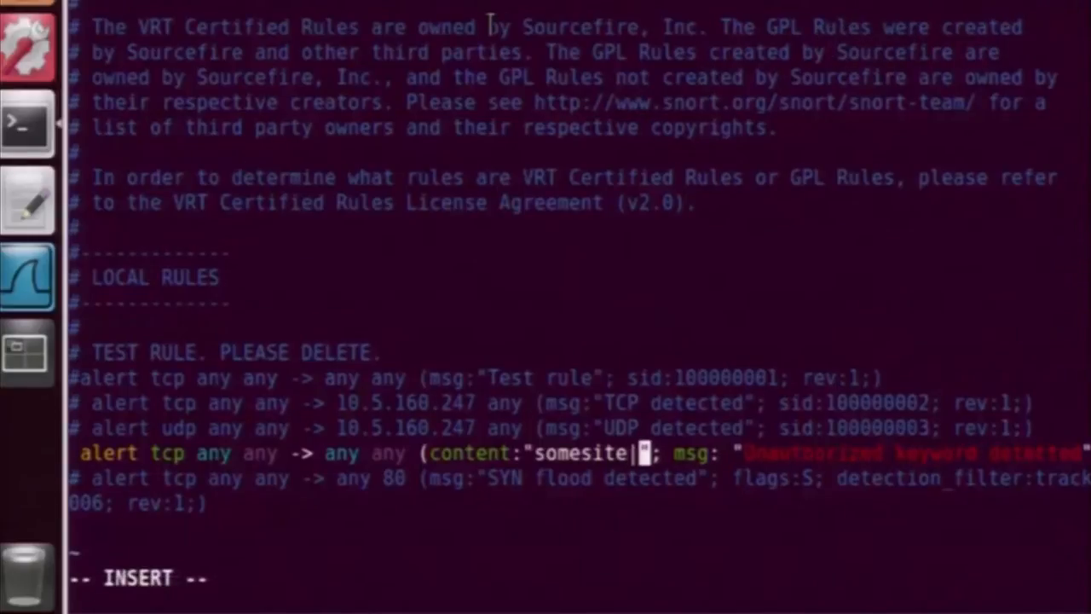
{"action": "type", "text": "00 0e"}
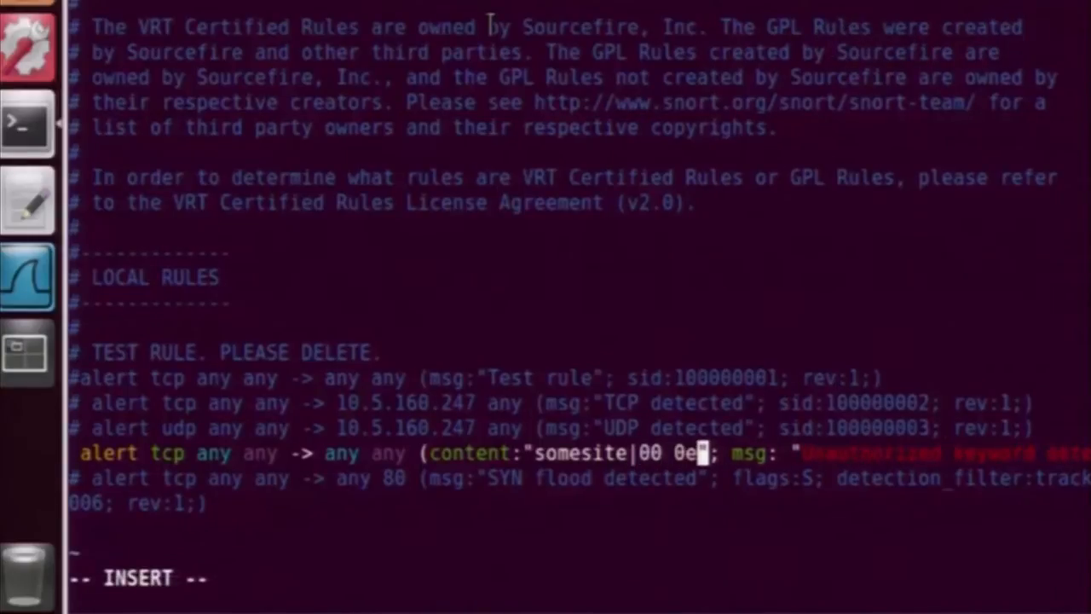
{"action": "type", "text": " 0"}
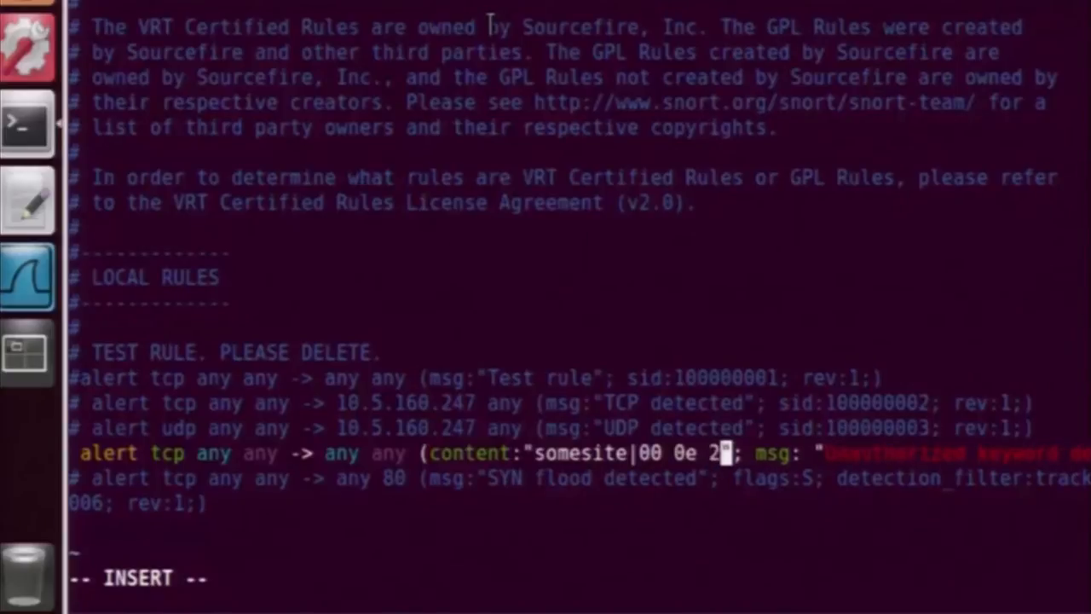
{"action": "type", "text": "f "}
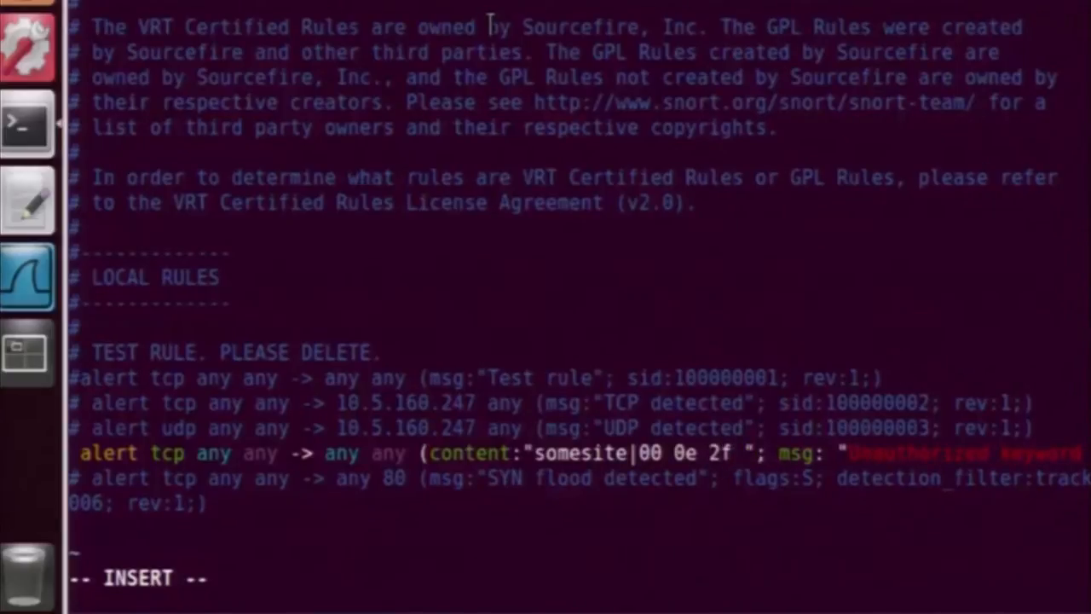
{"action": "type", "text": "0"}
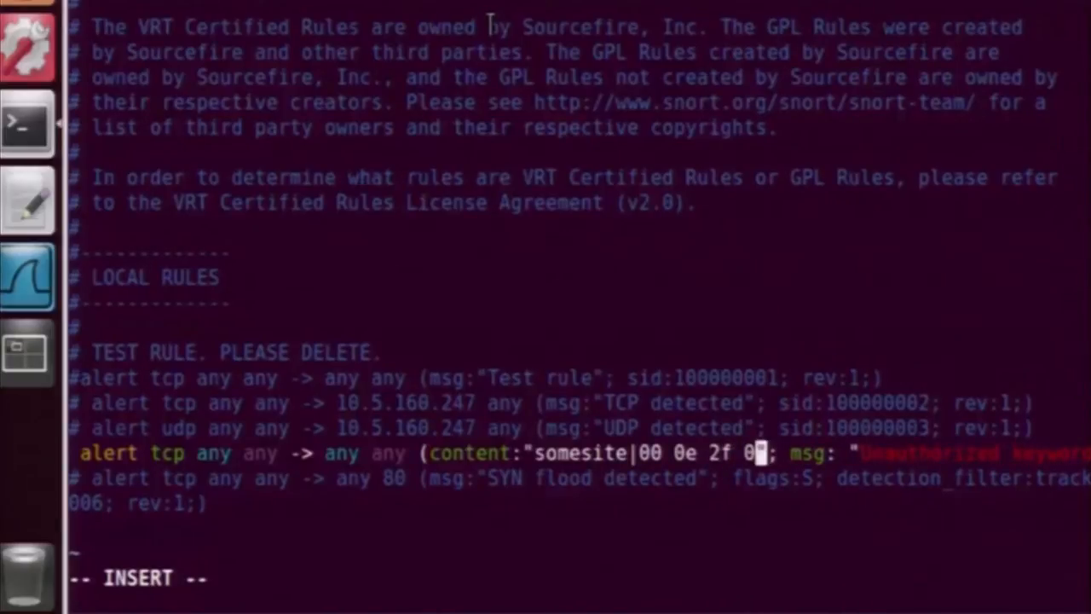
{"action": "type", "text": "1|"}
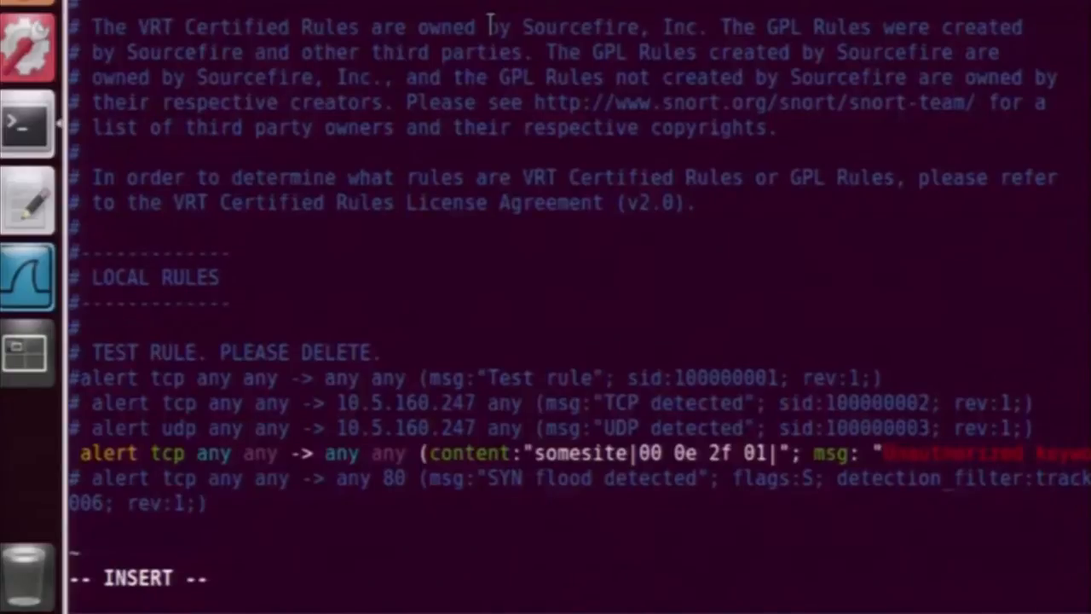
{"action": "key", "text": "BackSpace"}
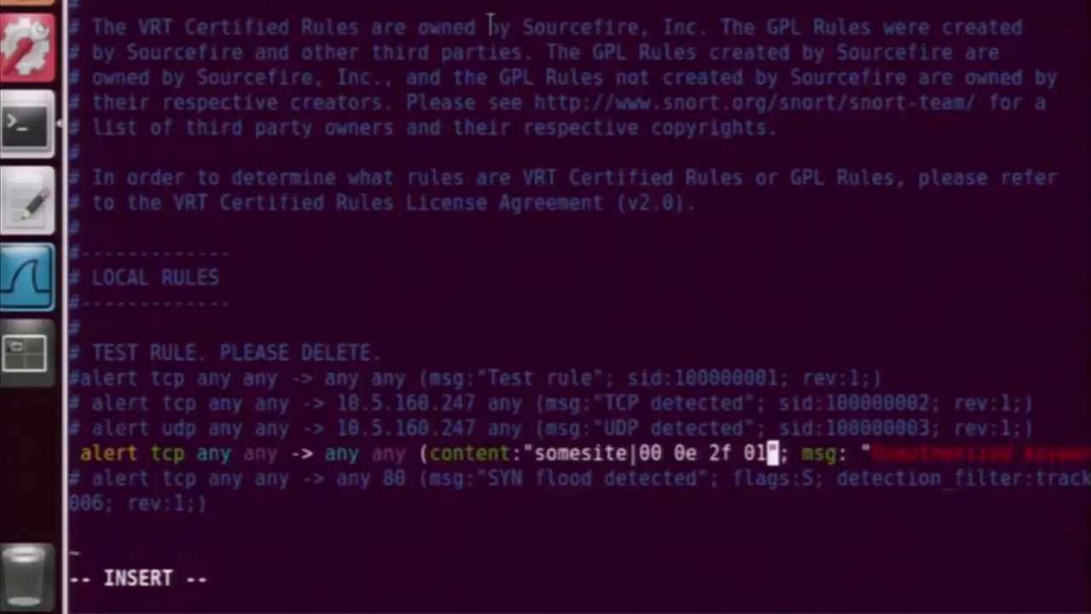
{"action": "key", "text": "BackSpace"}
{"action": "key", "text": "BackSpace"}
{"action": "key", "text": "BackSpace"}
{"action": "key", "text": "BackSpace"}
{"action": "key", "text": "BackSpace"}
{"action": "key", "text": "BackSpace"}
{"action": "key", "text": "BackSpace"}
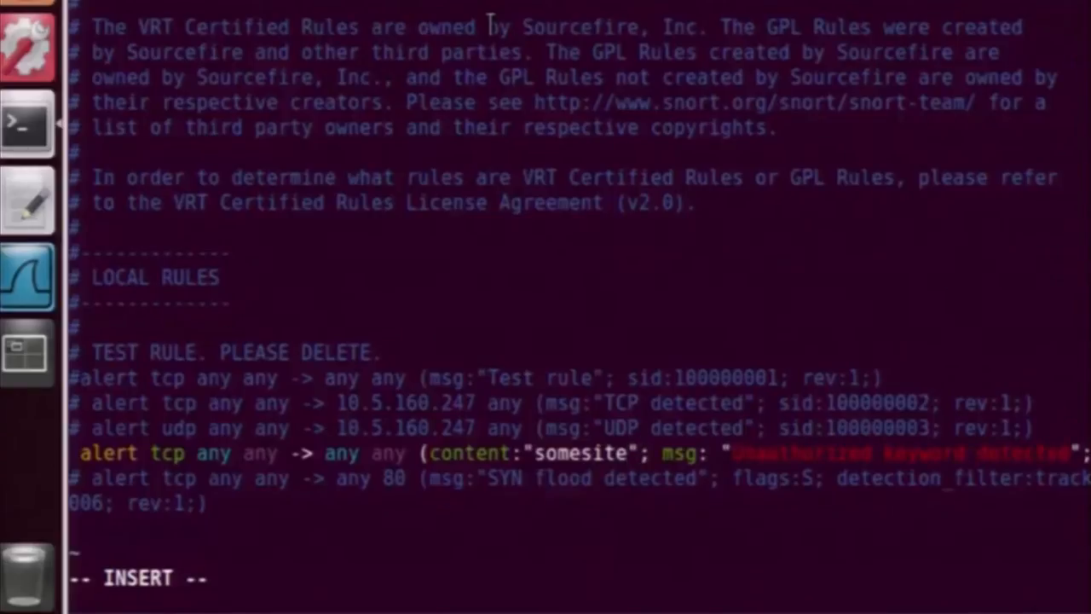
{"action": "key", "text": "Escape"}
{"action": "type", "text": ":wq"}
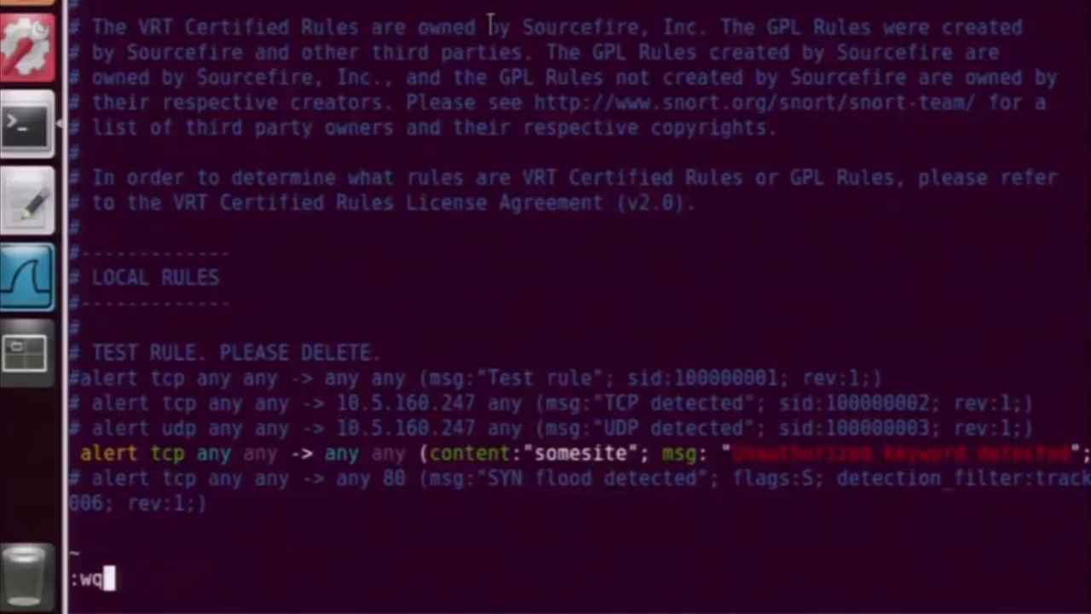
{"action": "key", "text": "Return"}
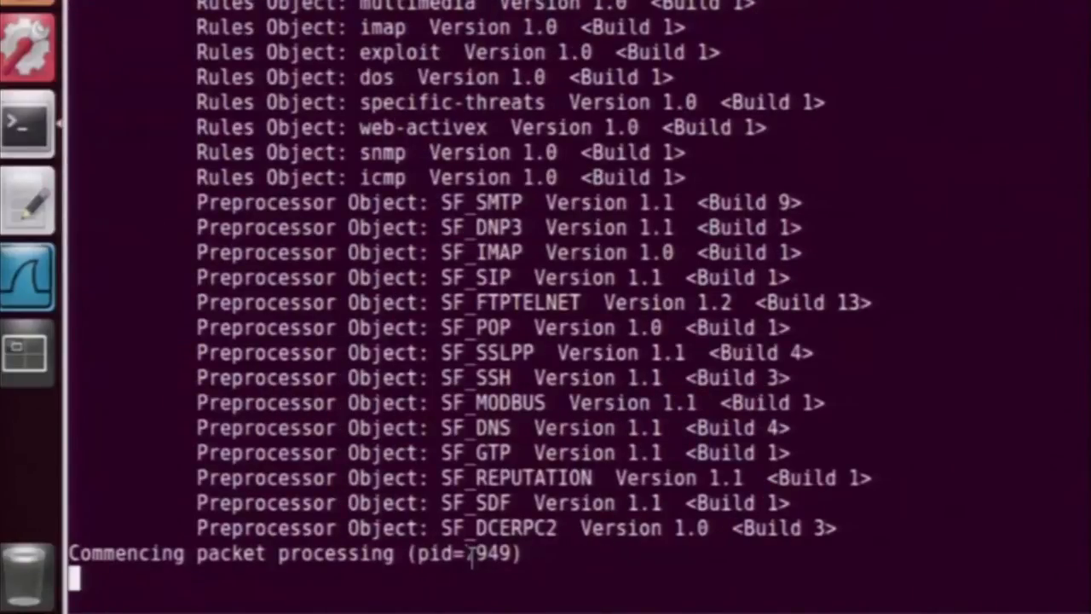
- Kill the running Snort process 7949 with sudo kill -9
{"action": "double_click", "coordinate": [486, 553]}
{"action": "left_click", "coordinate": [486, 552]}
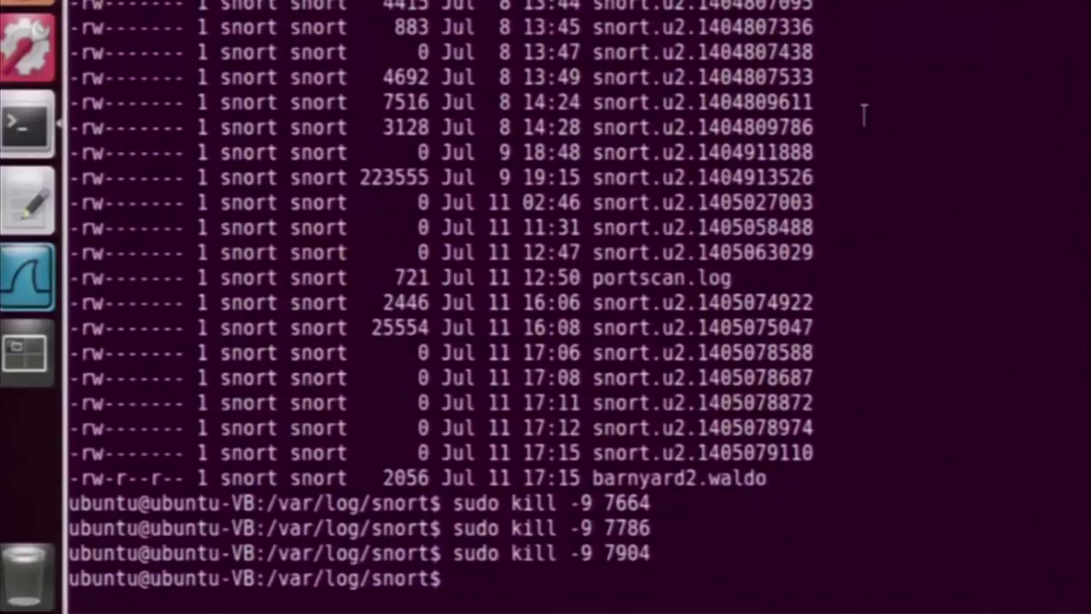
{"action": "key", "text": "Up"}
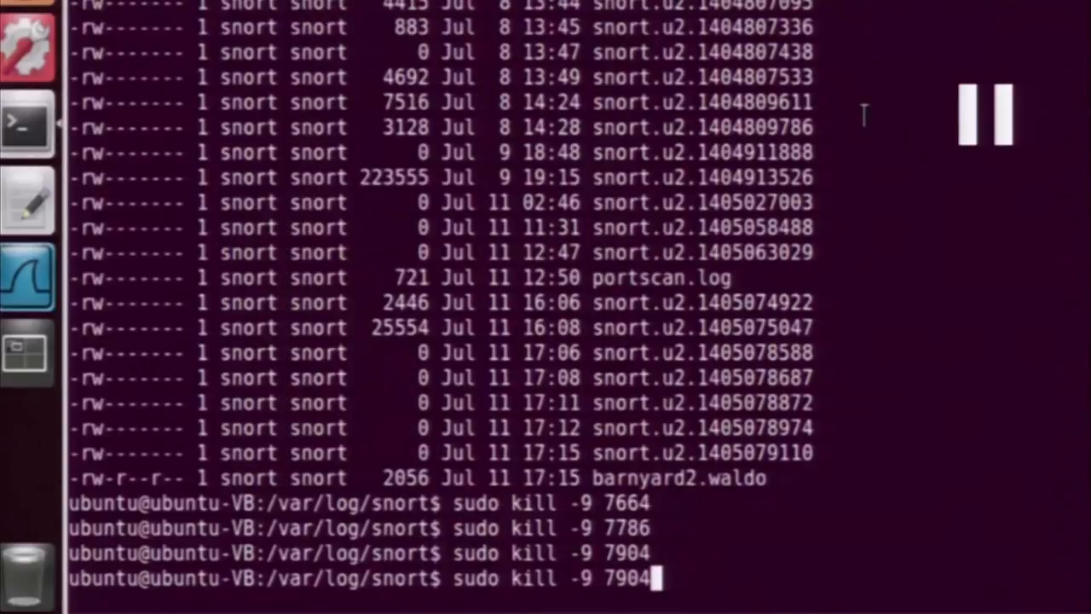
{"action": "key", "text": "BackSpace"}
{"action": "key", "text": "BackSpace"}
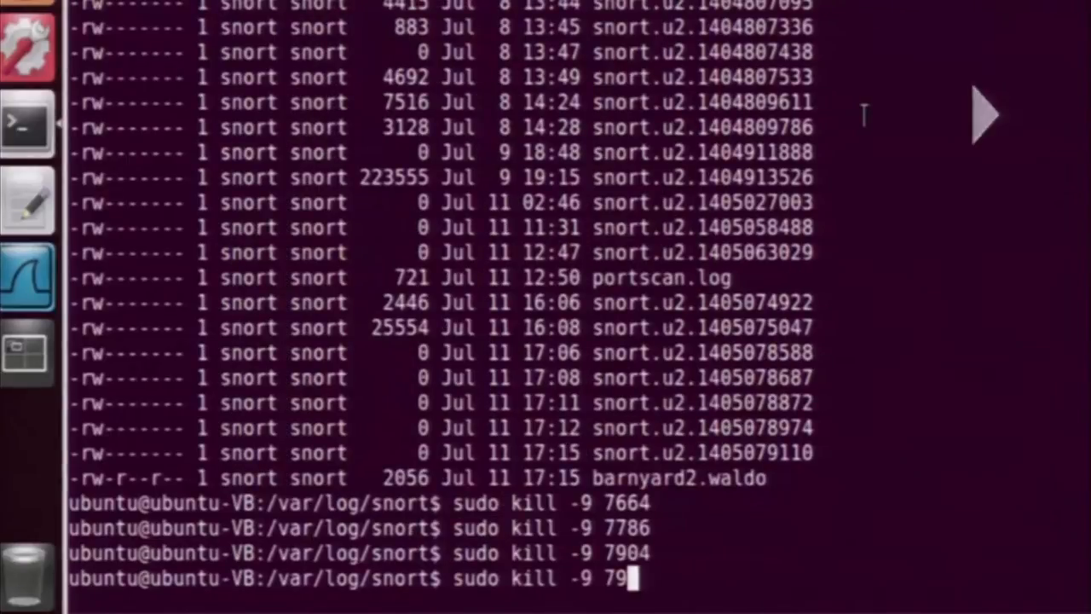
{"action": "type", "text": "49"}
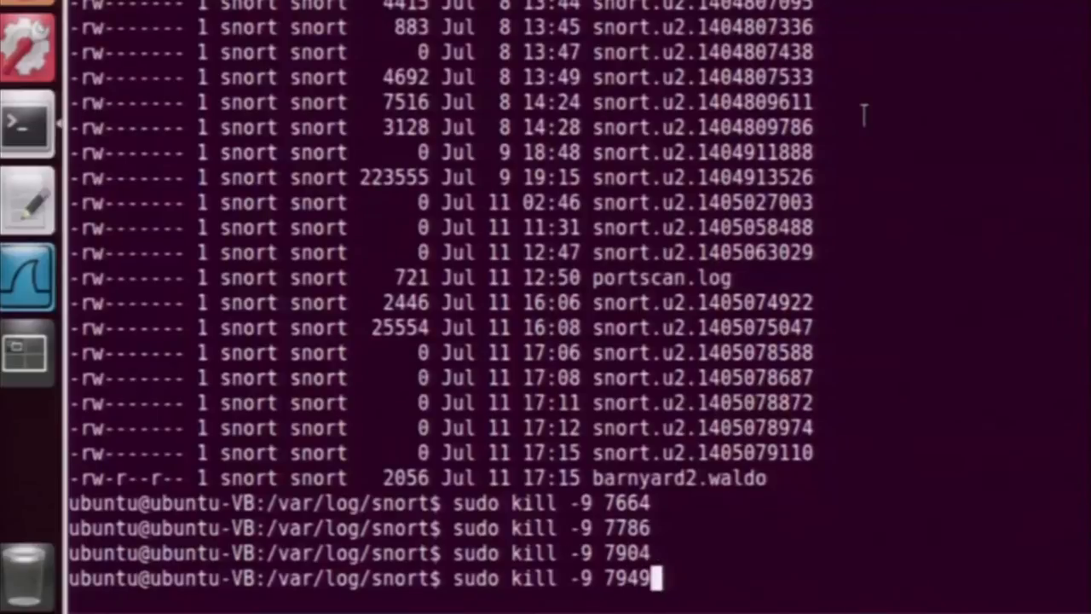
{"action": "key", "text": "Return"}
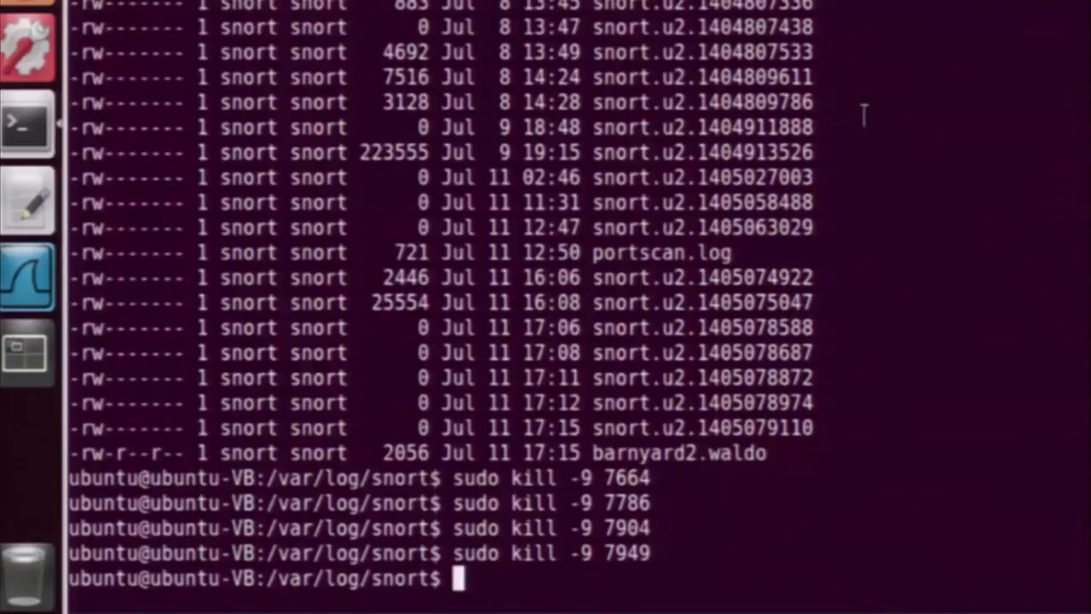
- Relaunch Snort in its terminal so it loads the updated rules
{"action": "key", "text": "alt+Tab"}
{"action": "key", "text": "Up"}
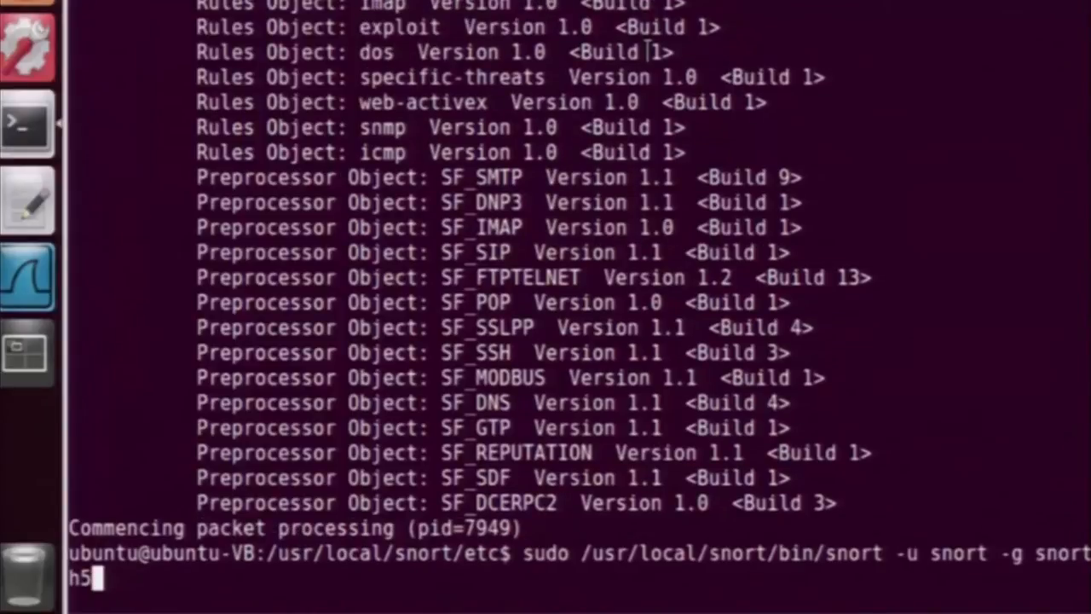
{"action": "key", "text": "Return"}
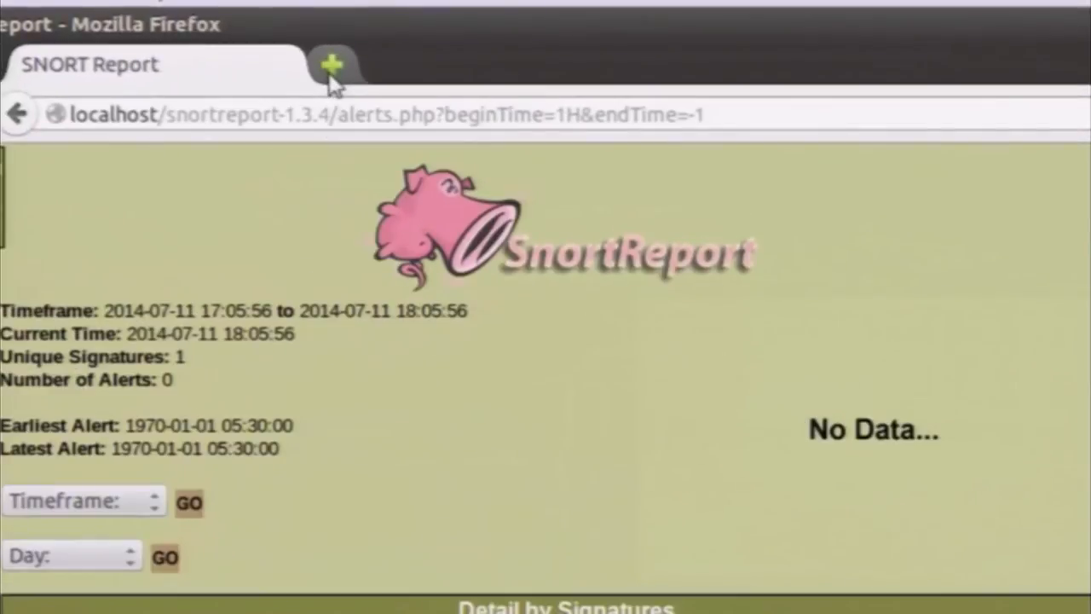
- Load somesite.com in a new Firefox tab to generate keyword traffic
{"action": "left_click", "coordinate": [261, 55]}
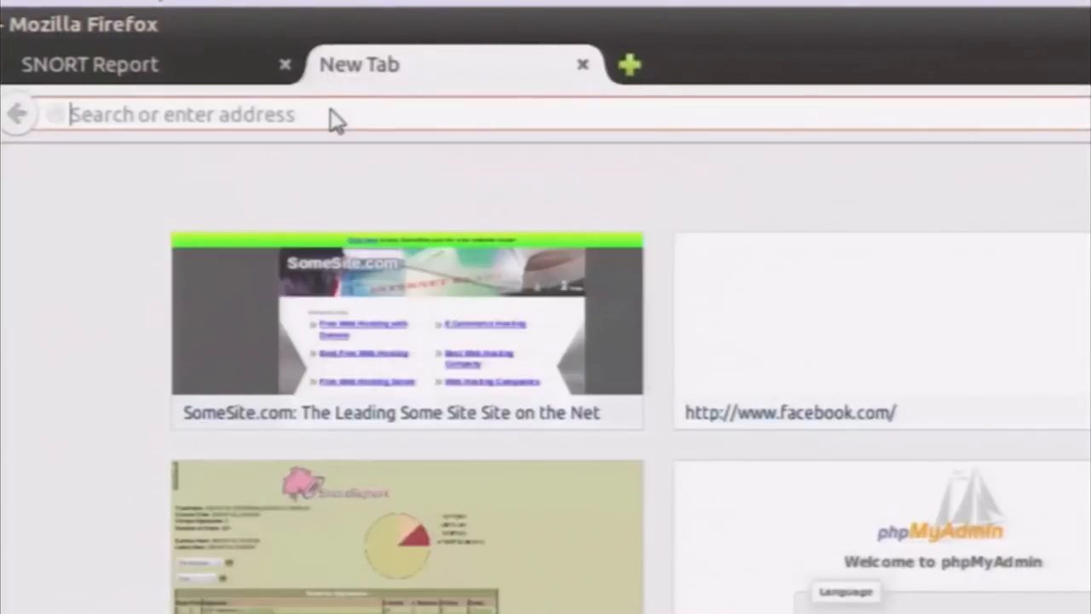
{"action": "type", "text": "somesite.com"}
{"action": "key", "text": "Return"}
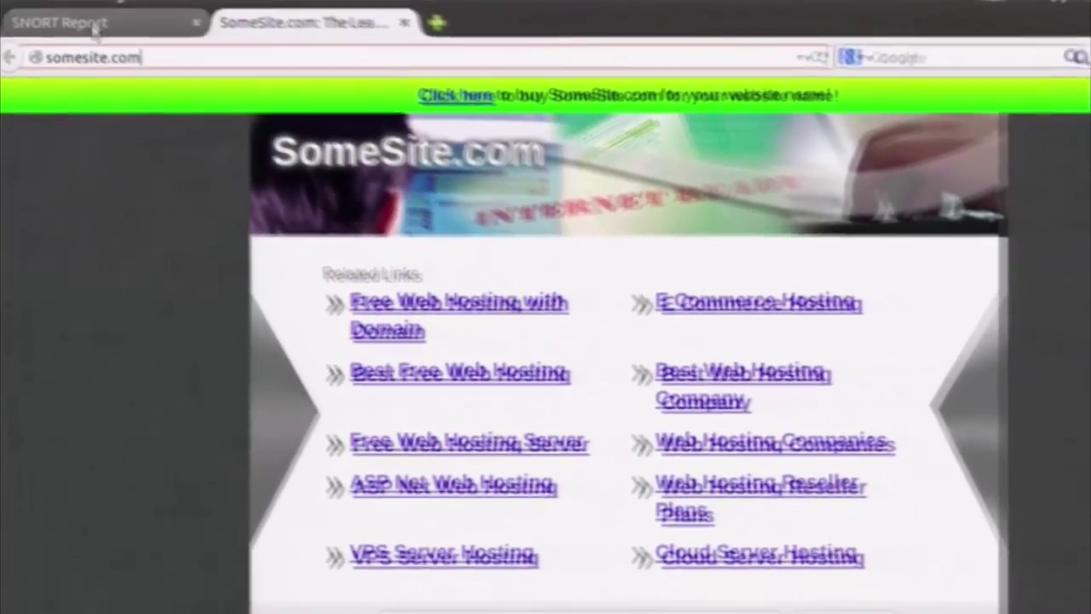
- Set the Snort Report timeframe to the whole time range
{"action": "left_click", "coordinate": [85, 60]}
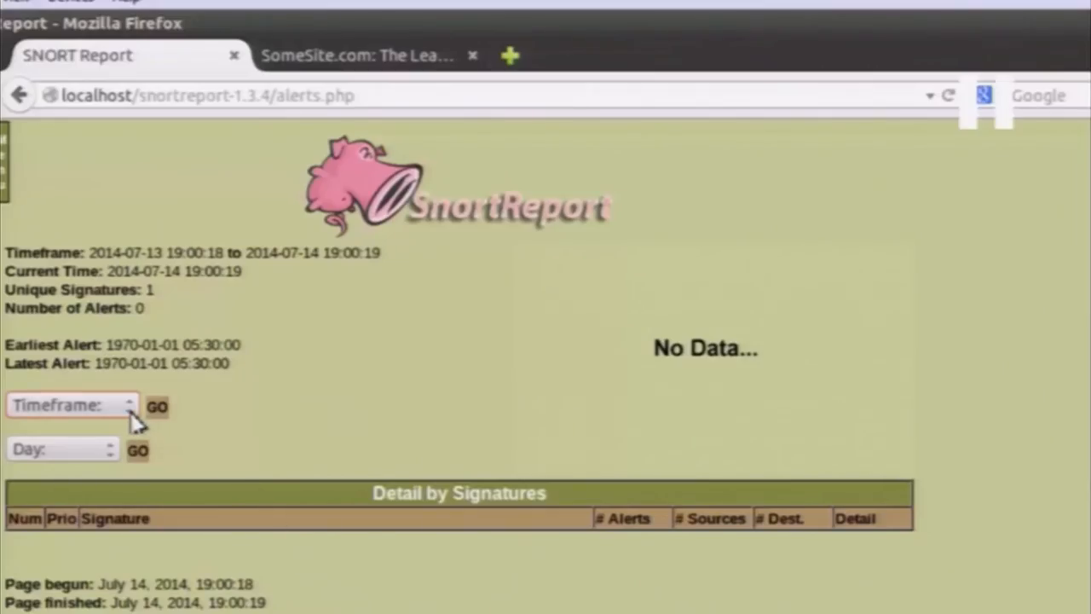
{"action": "left_click", "coordinate": [130, 410]}
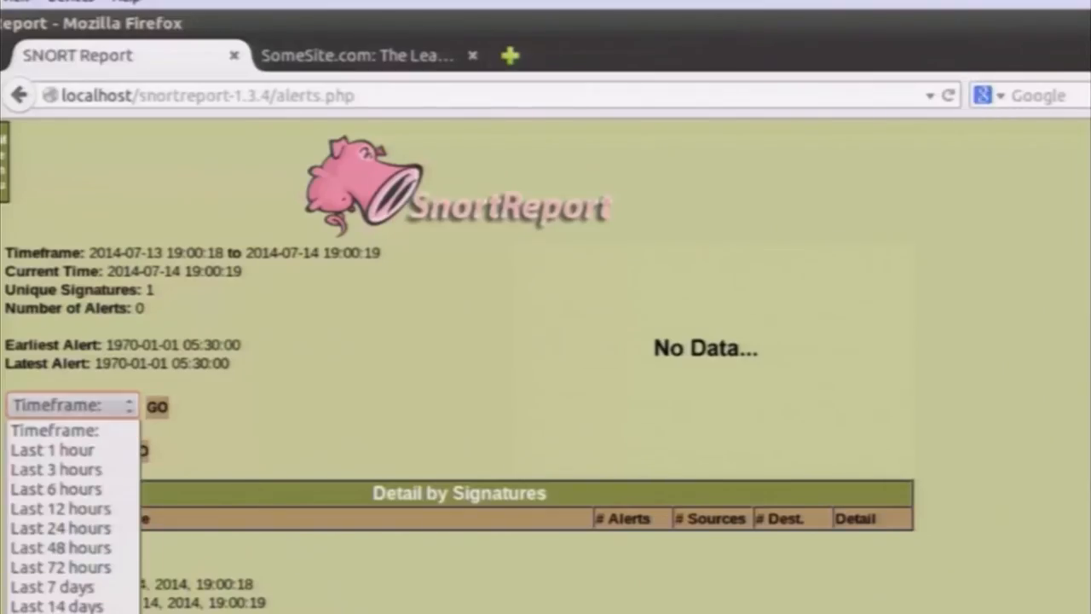
{"action": "left_click", "coordinate": [56, 610]}
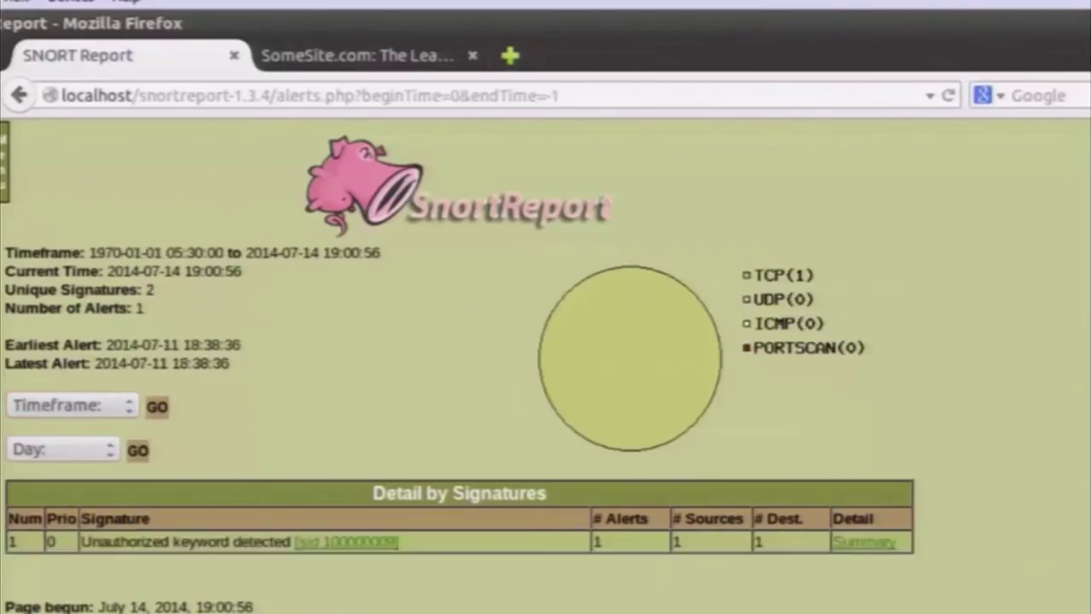
- View the summary of the 'Unauthorized keyword detected' alert from 176.74.176.178
{"action": "triple_click", "coordinate": [170, 543]}
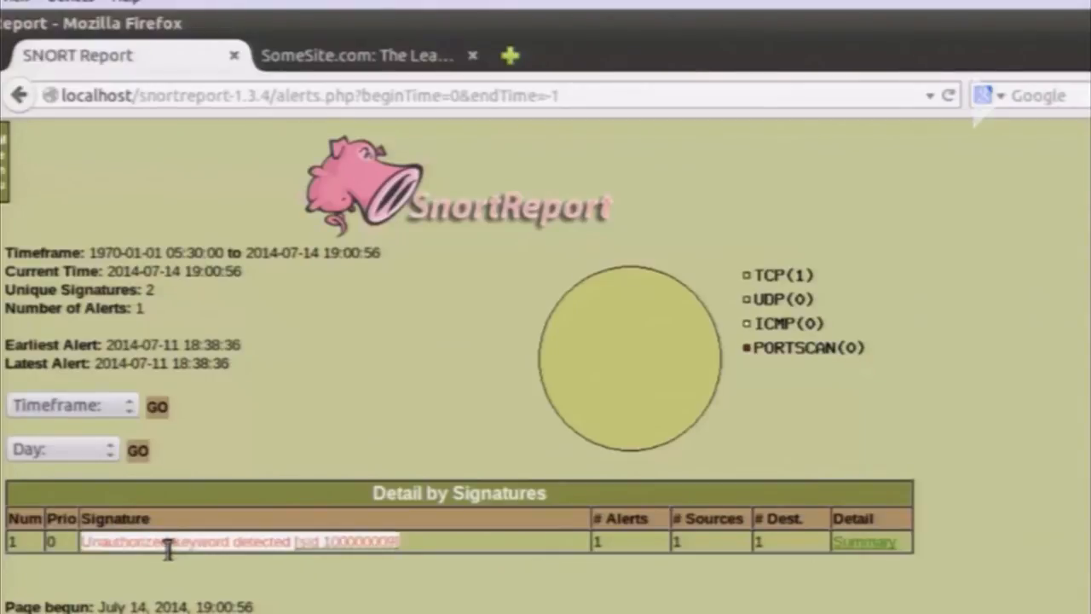
{"action": "left_click", "coordinate": [286, 604]}
{"action": "left_click", "coordinate": [864, 544]}
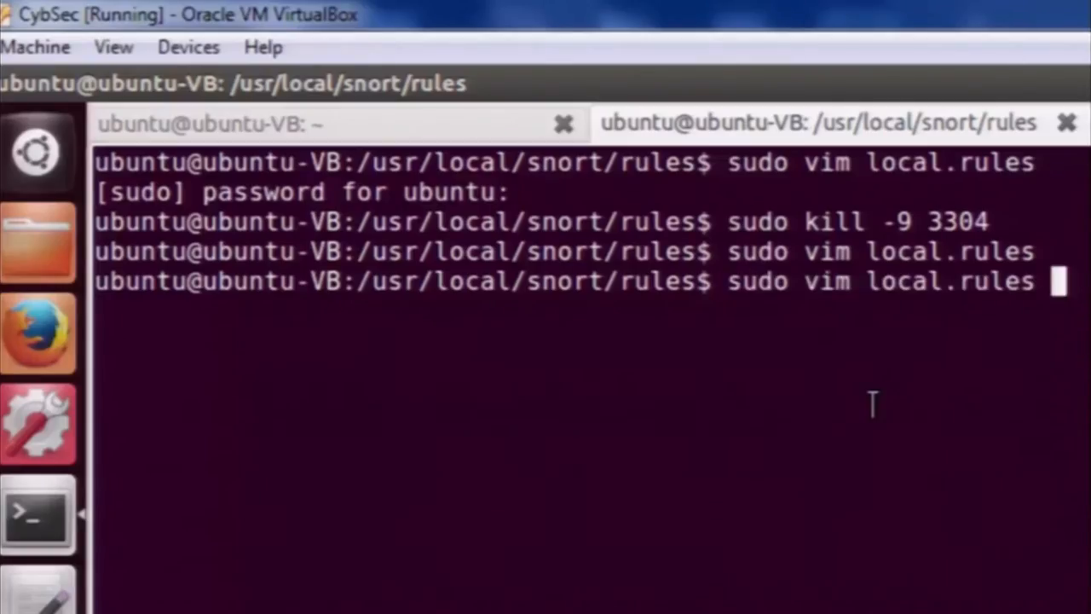
- In local.rules, disable the keyword rule and enable the 'SYN flood detected' rule
{"action": "key", "text": "Return"}
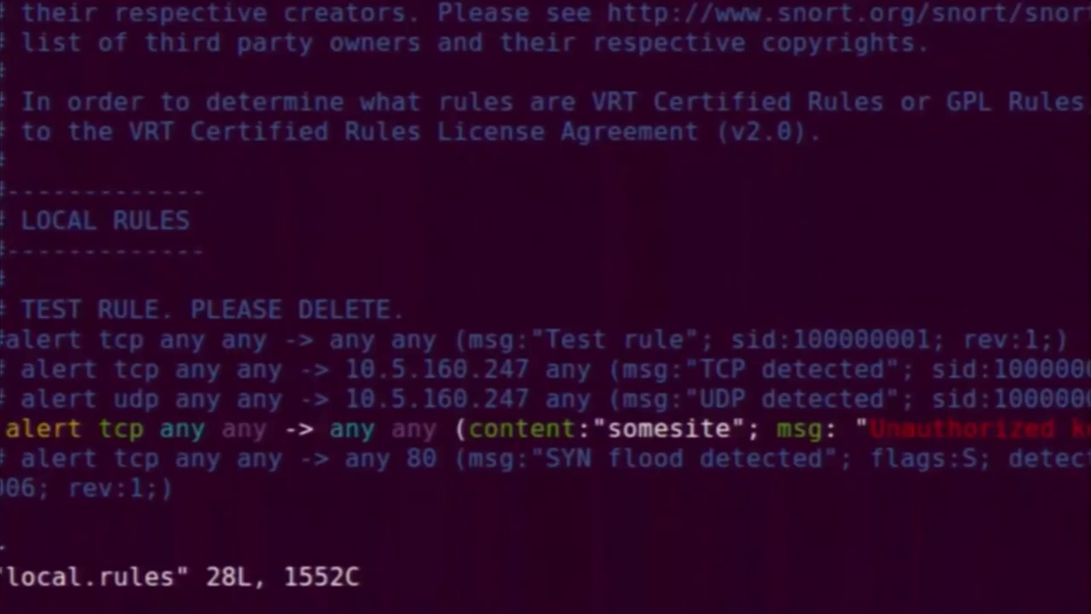
{"action": "key", "text": "i"}
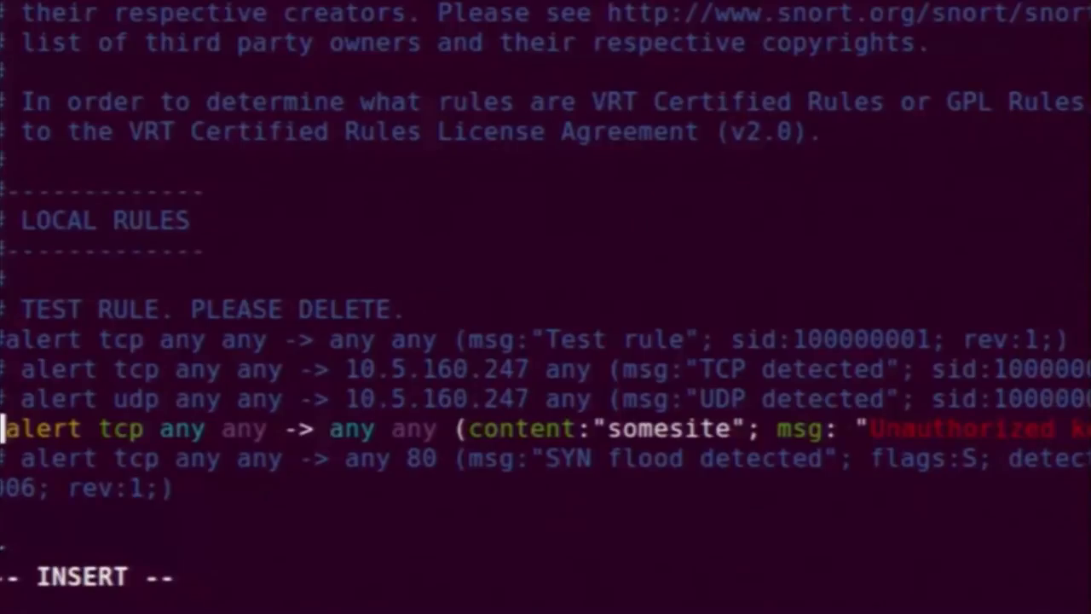
{"action": "type", "text": "#"}
{"action": "key", "text": "Down"}
{"action": "key", "text": "BackSpace"}
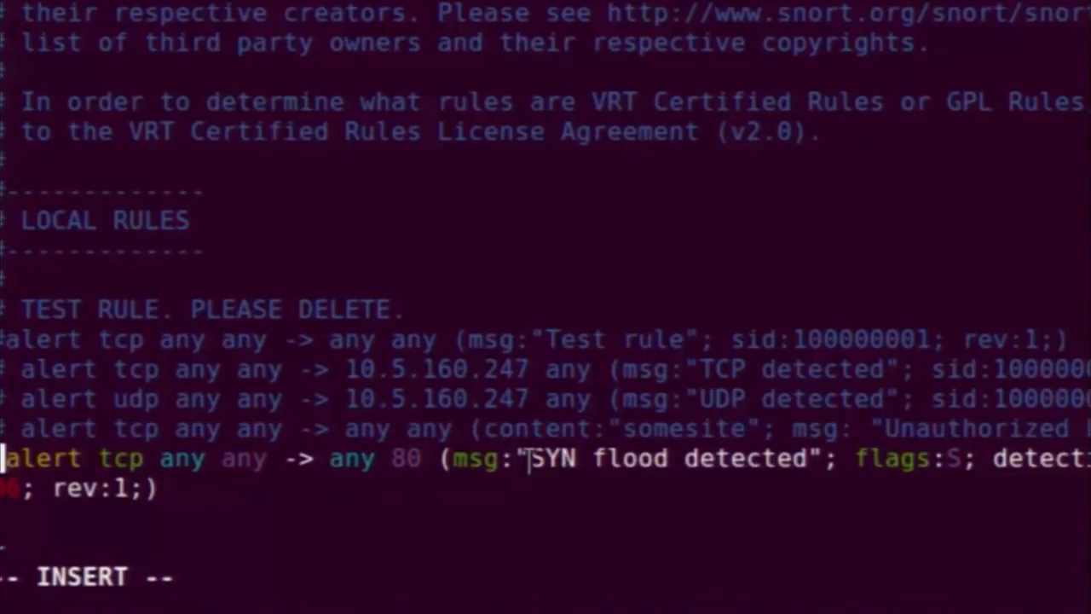
{"action": "left_click_drag", "start_coordinate": [517, 458], "coordinate": [810, 459]}
{"action": "left_click", "coordinate": [817, 464]}
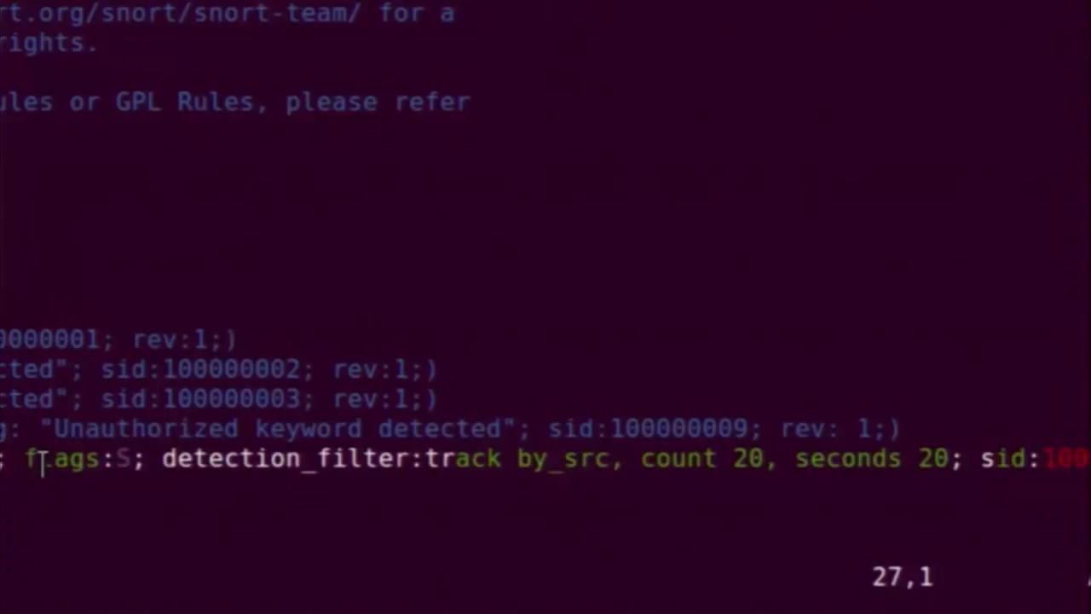
- Review the detection_filter: track by_src, count 20, seconds 20
{"action": "left_click_drag", "start_coordinate": [172, 461], "coordinate": [611, 458]}
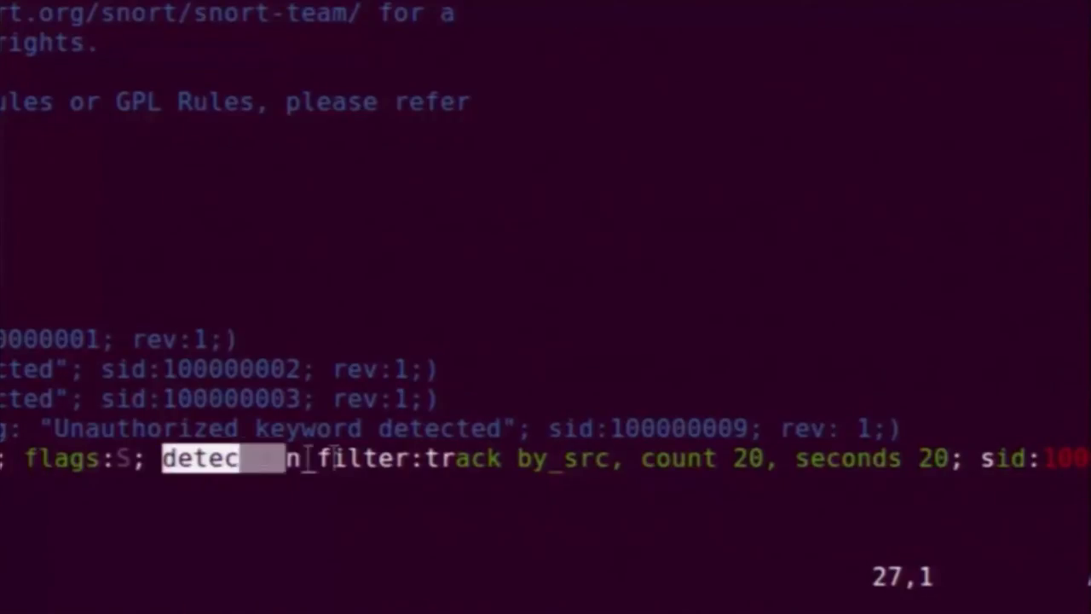
{"action": "left_click", "coordinate": [610, 458]}
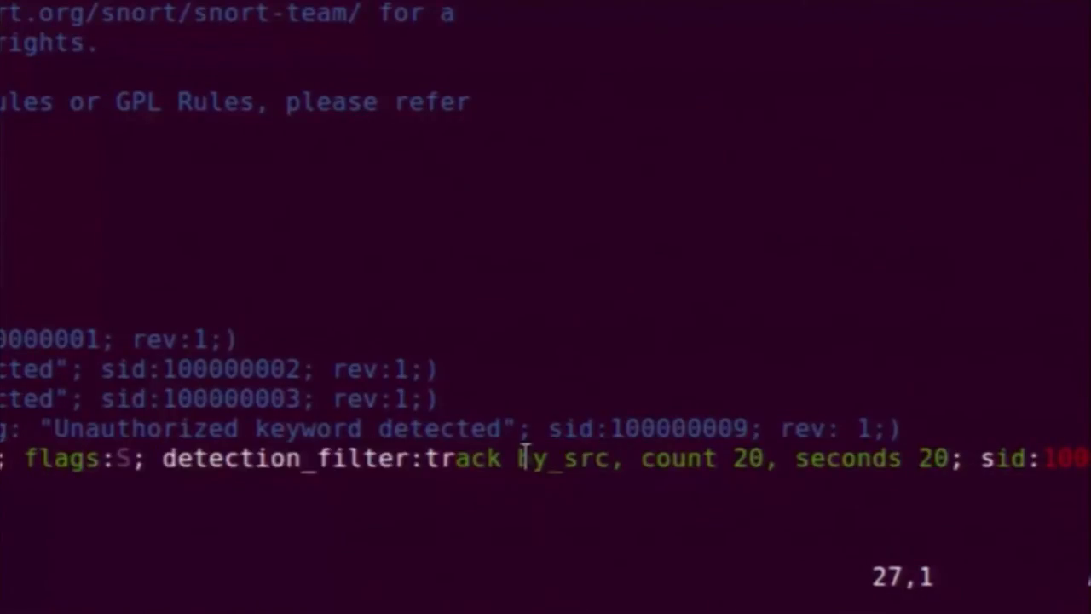
{"action": "left_click_drag", "start_coordinate": [644, 457], "coordinate": [769, 461]}
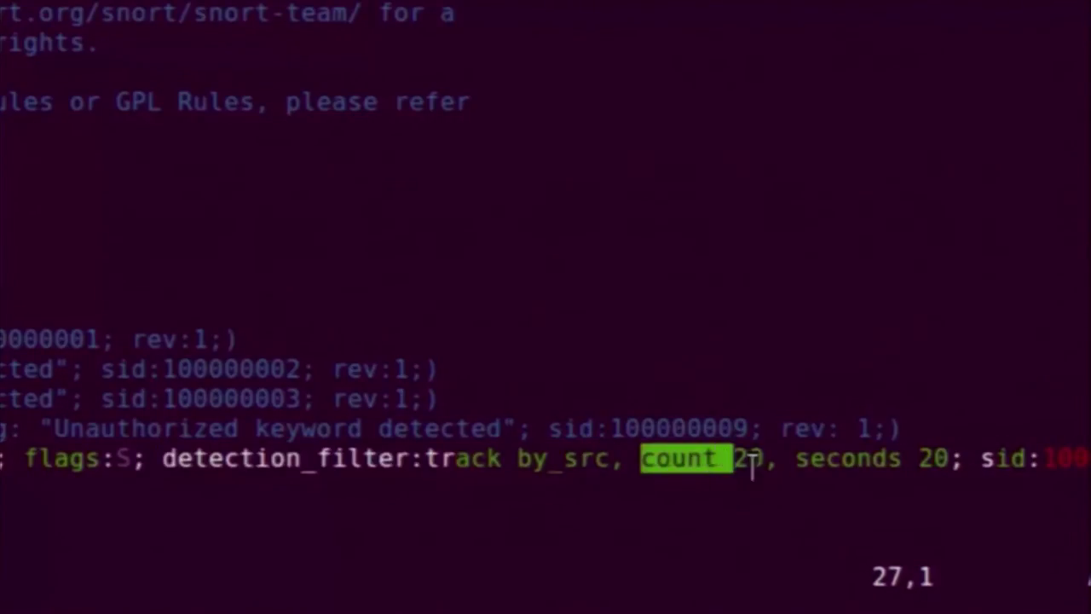
{"action": "left_click", "coordinate": [773, 515]}
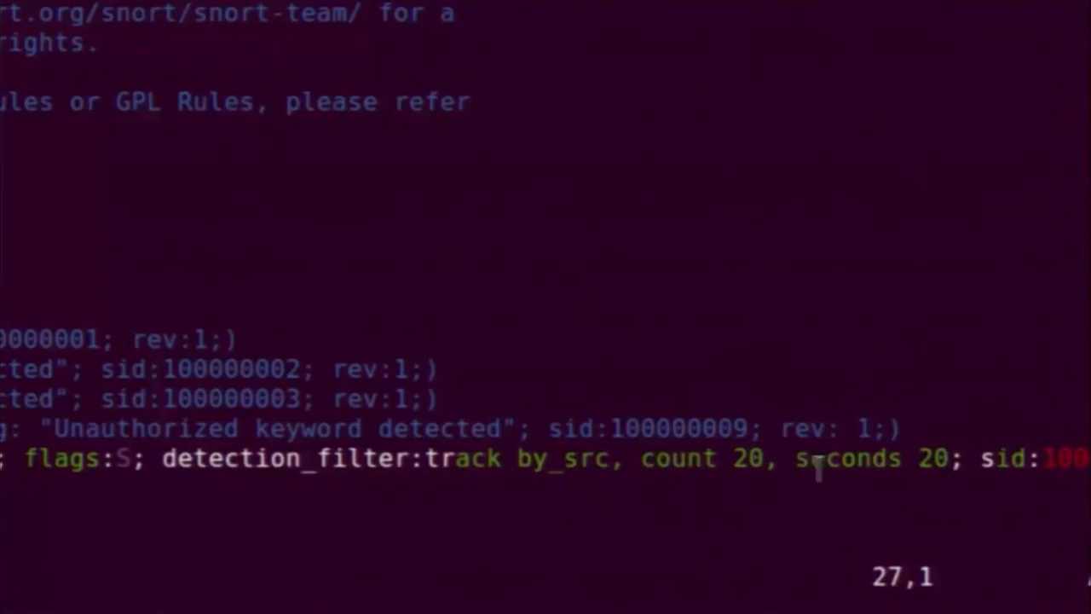
{"action": "left_click_drag", "start_coordinate": [800, 461], "coordinate": [953, 469]}
{"action": "left_click", "coordinate": [924, 497]}
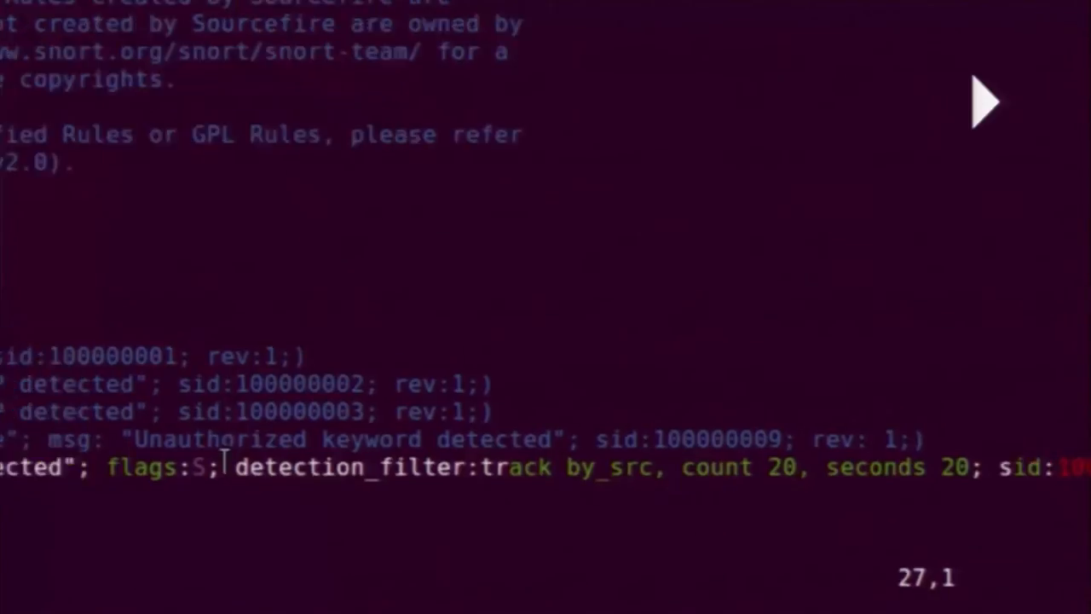
{"action": "type", "text": ":wq"}
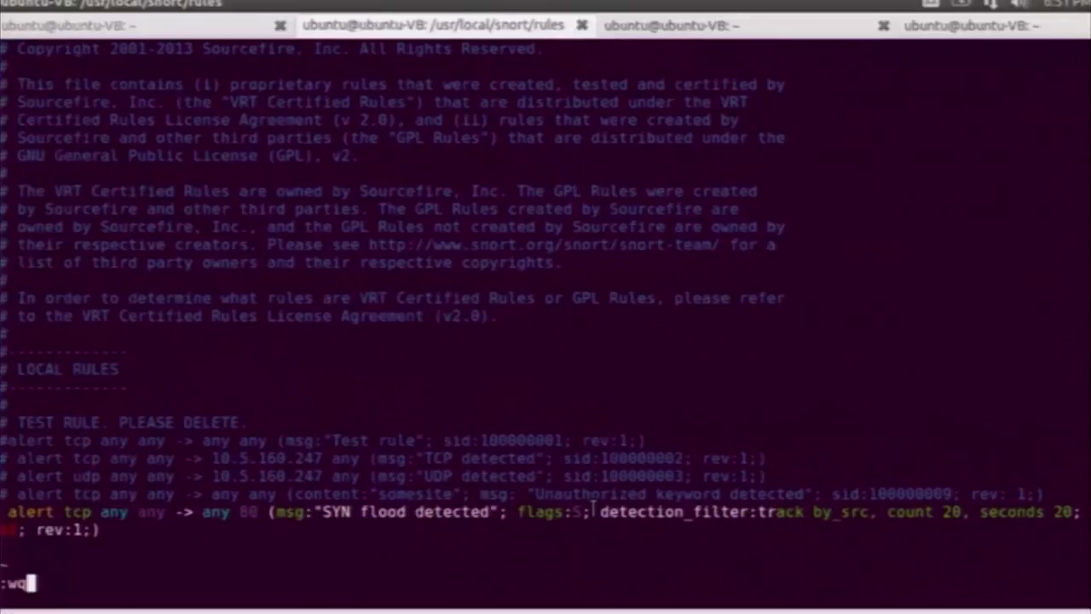
- Save local.rules and kill Snort process 3304 with sudo kill -9
{"action": "key", "text": "Return"}
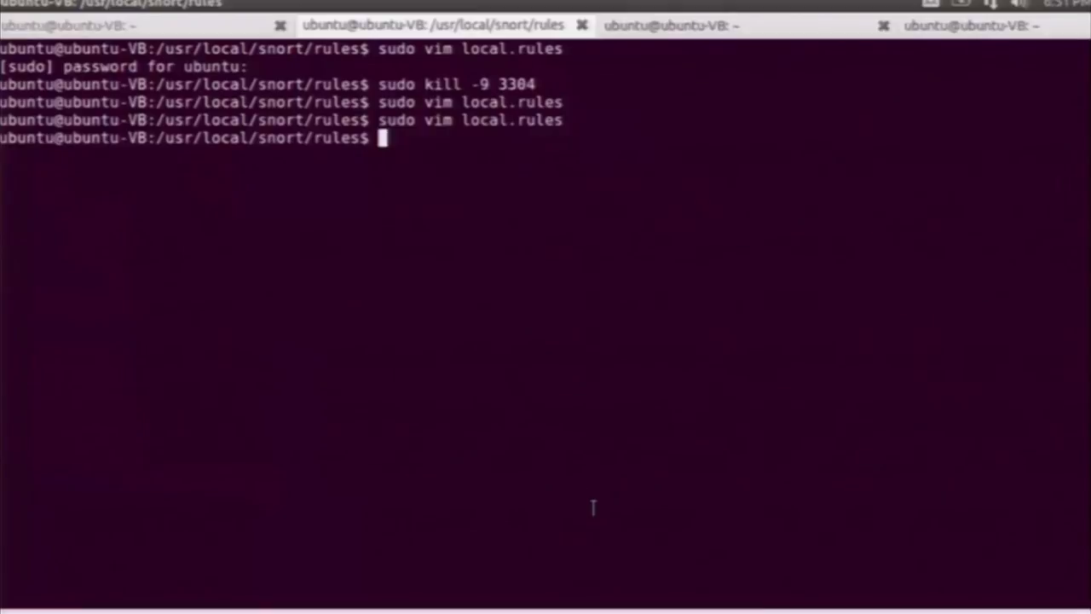
{"action": "key", "text": "ctrl+Page_Down"}
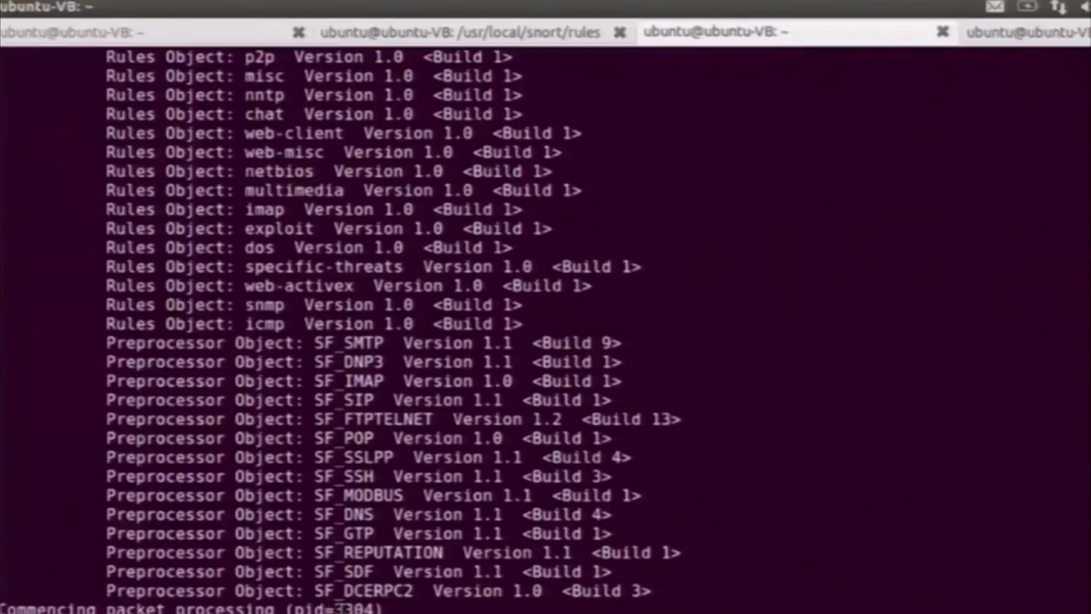
{"action": "double_click", "coordinate": [339, 607]}
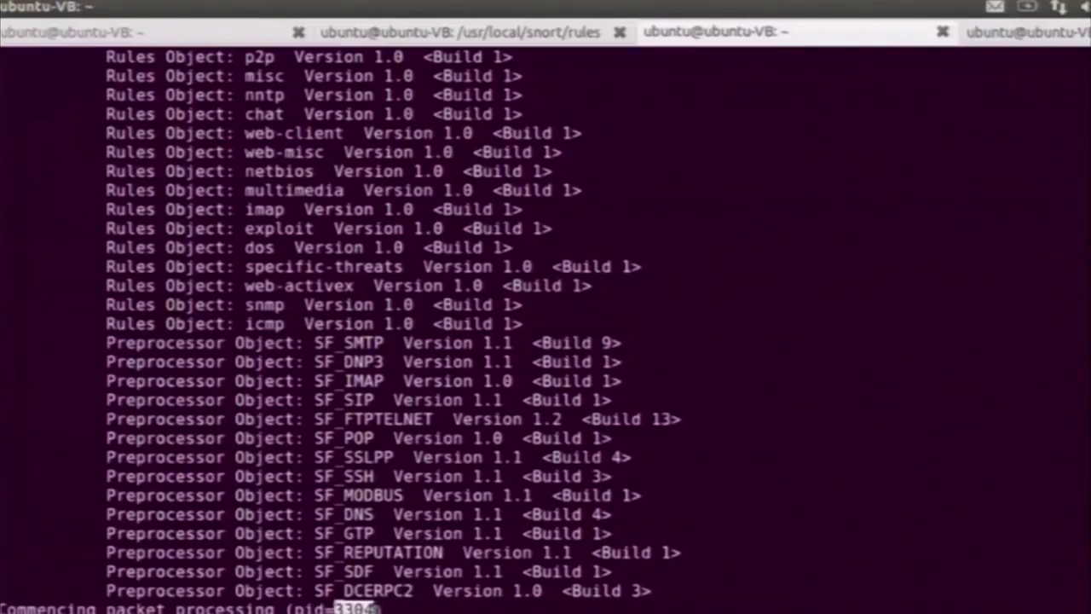
{"action": "left_click", "coordinate": [573, 34]}
{"action": "type", "text": "sudo k"}
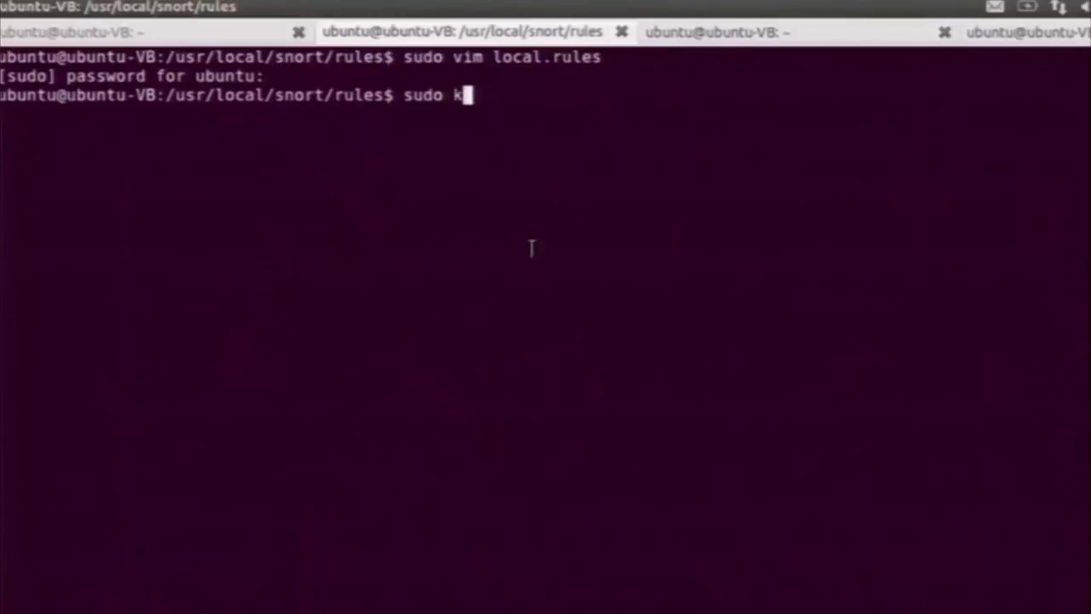
{"action": "type", "text": "ill -9"}
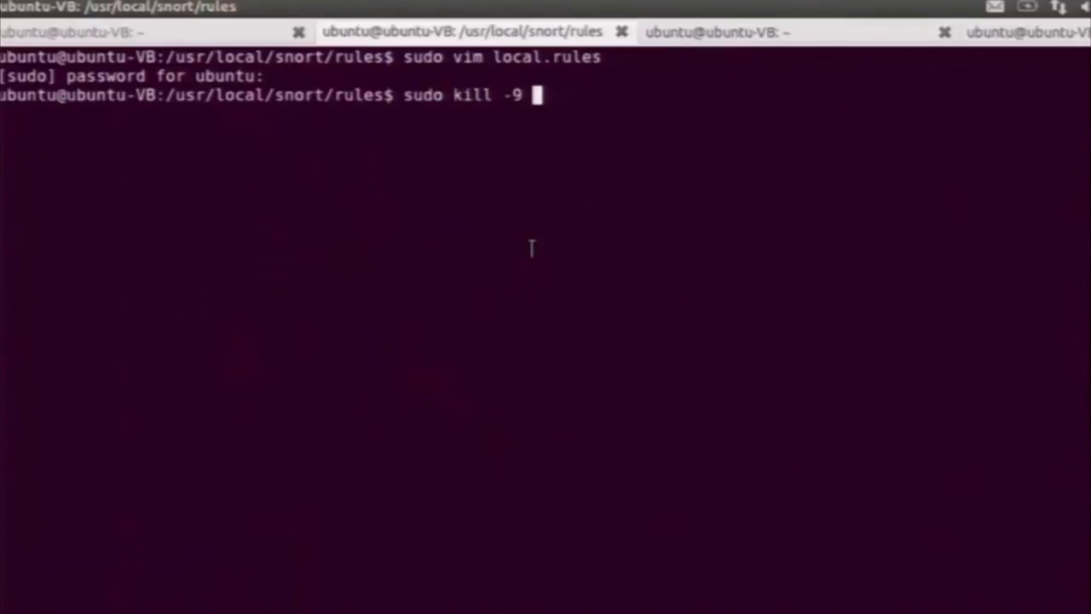
{"action": "middle_click", "coordinate": [531, 248]}
{"action": "key", "text": "Return"}
{"action": "scroll", "coordinate": [555, 194], "scroll_direction": "up", "scroll_amount": 2}
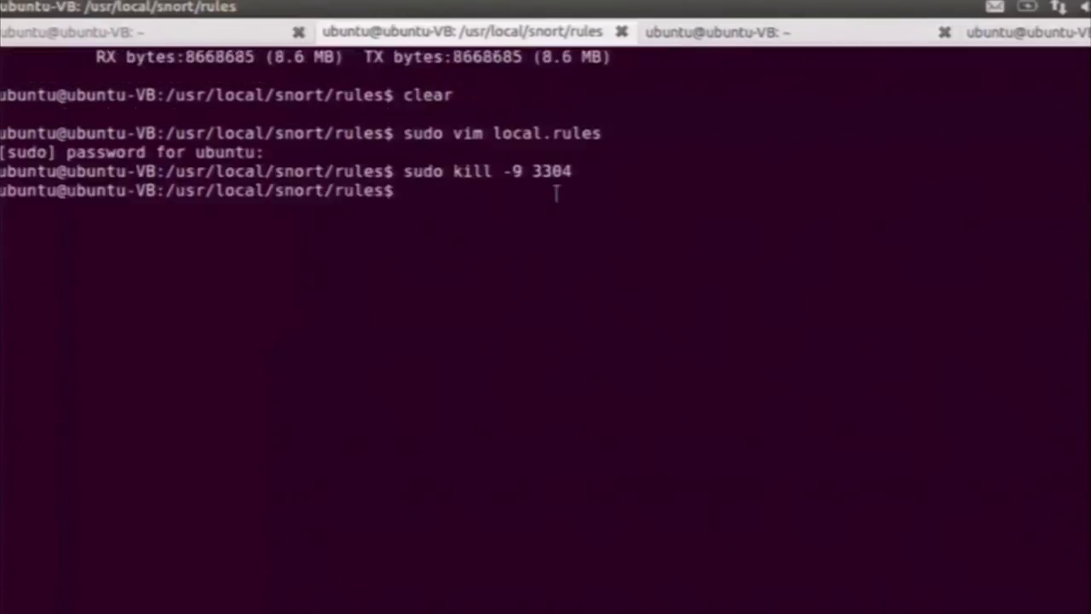
- Restart Snort on eth5 with the password so it runs as pid 5724
{"action": "left_click", "coordinate": [669, 36]}
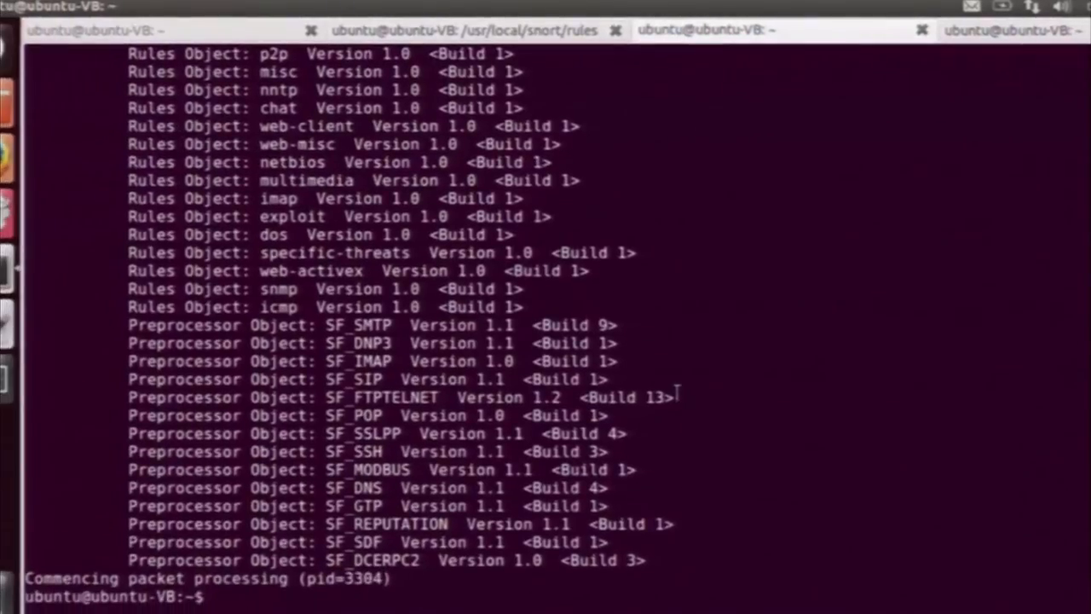
{"action": "key", "text": "Up"}
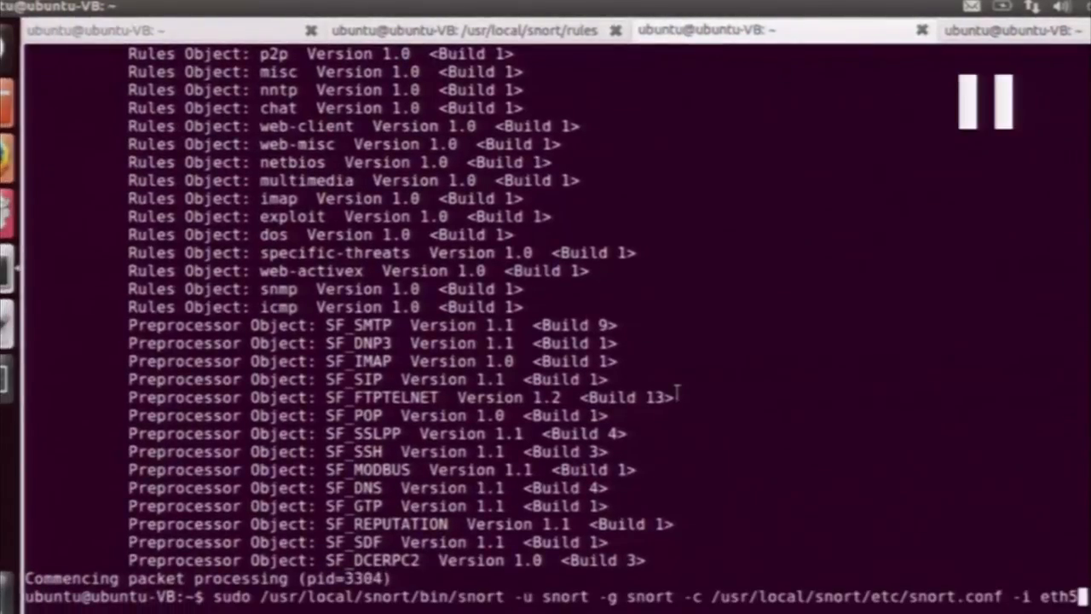
{"action": "key", "text": "Return"}
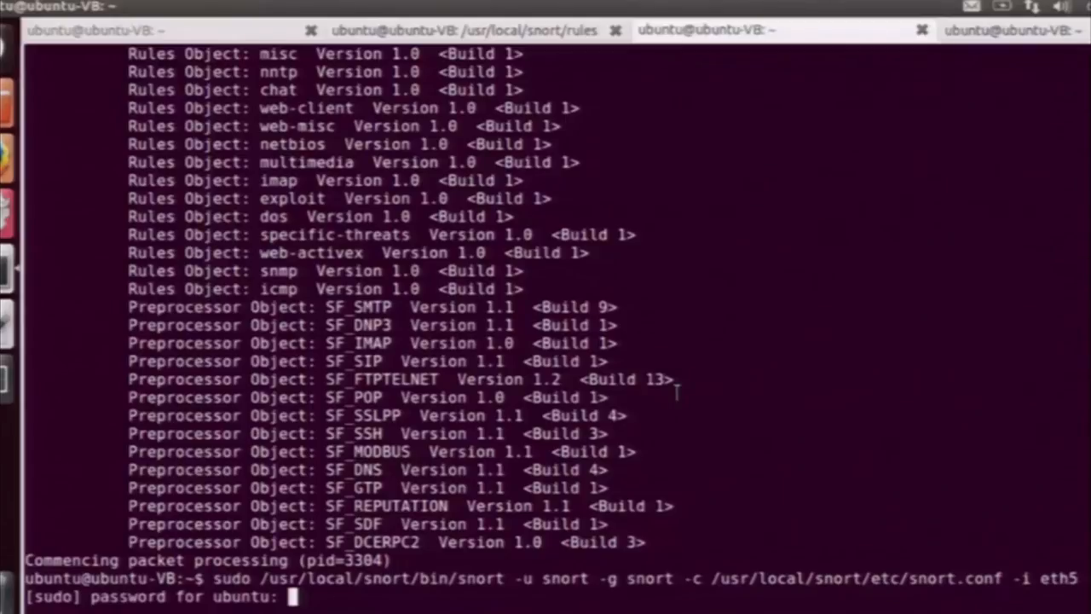
{"action": "key", "text": "Return"}
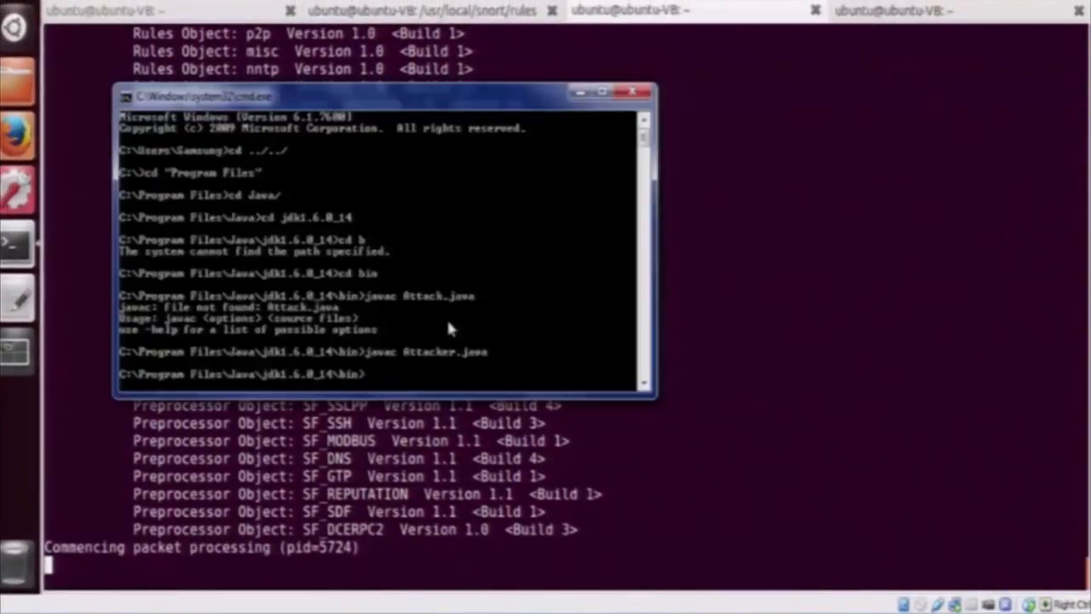
{"action": "type", "text": "java"}
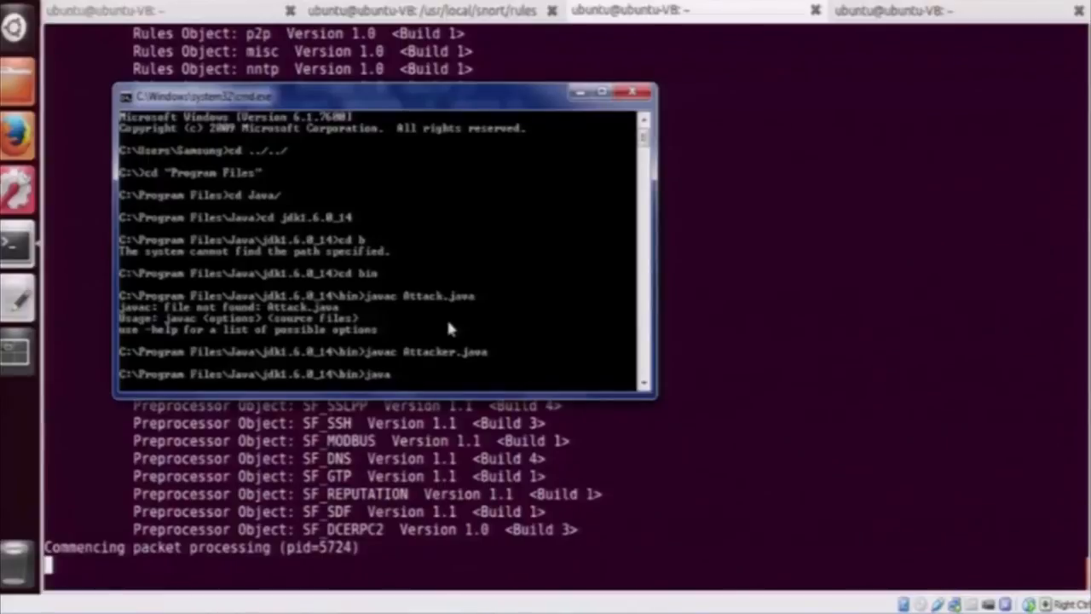
{"action": "type", "text": " At"}
{"action": "type", "text": "tacker"}
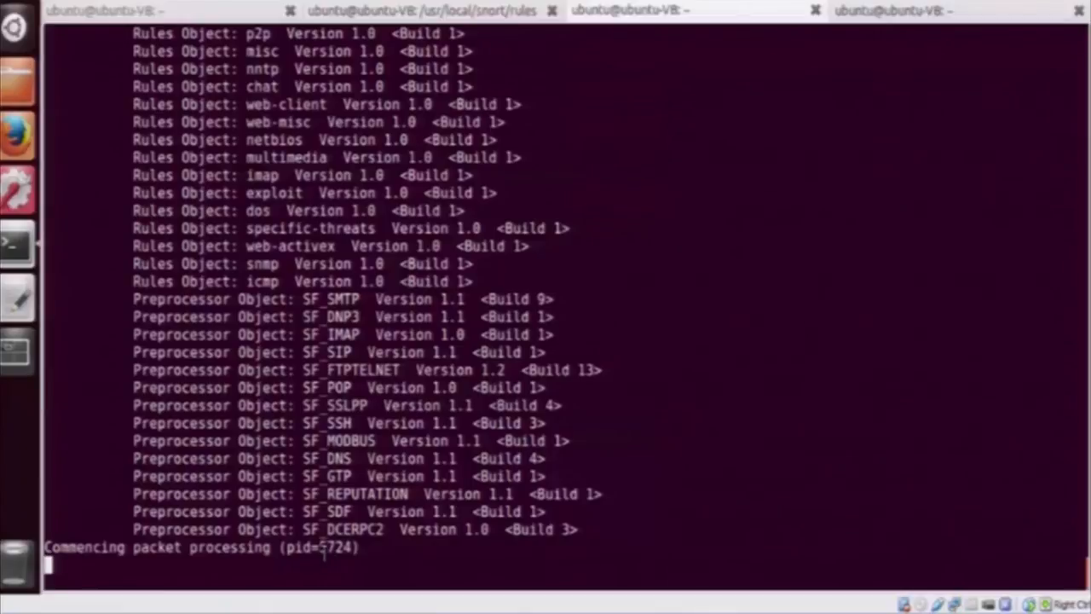
- Show the last hour's alerts in Snort Report
{"action": "left_click_drag", "start_coordinate": [322, 548], "coordinate": [357, 548]}
{"action": "left_click", "coordinate": [487, 443]}
{"action": "left_click", "coordinate": [21, 143]}
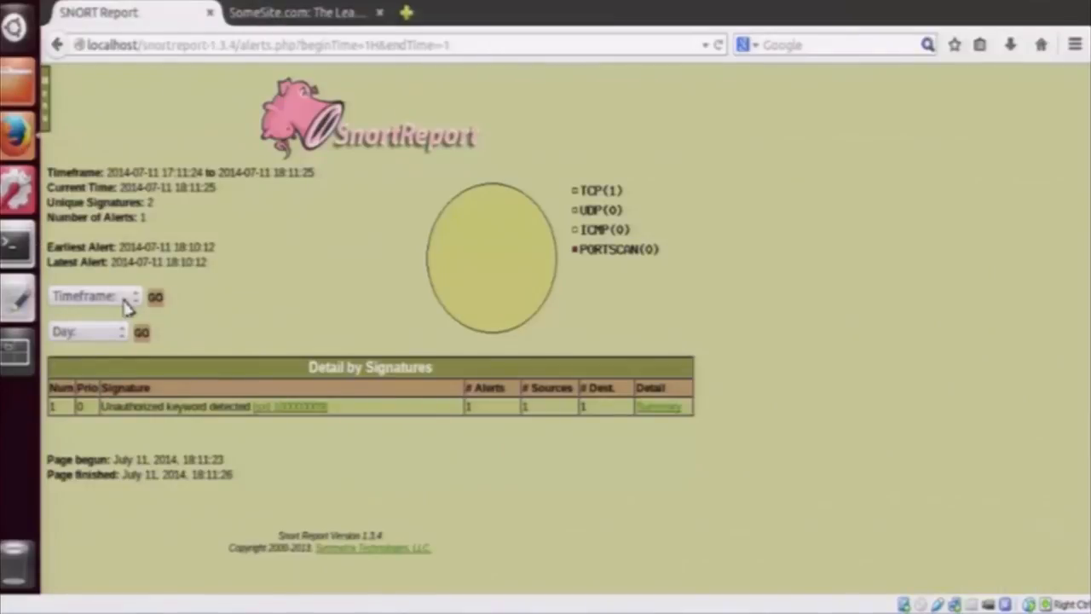
{"action": "left_click", "coordinate": [125, 305]}
{"action": "left_click", "coordinate": [86, 334]}
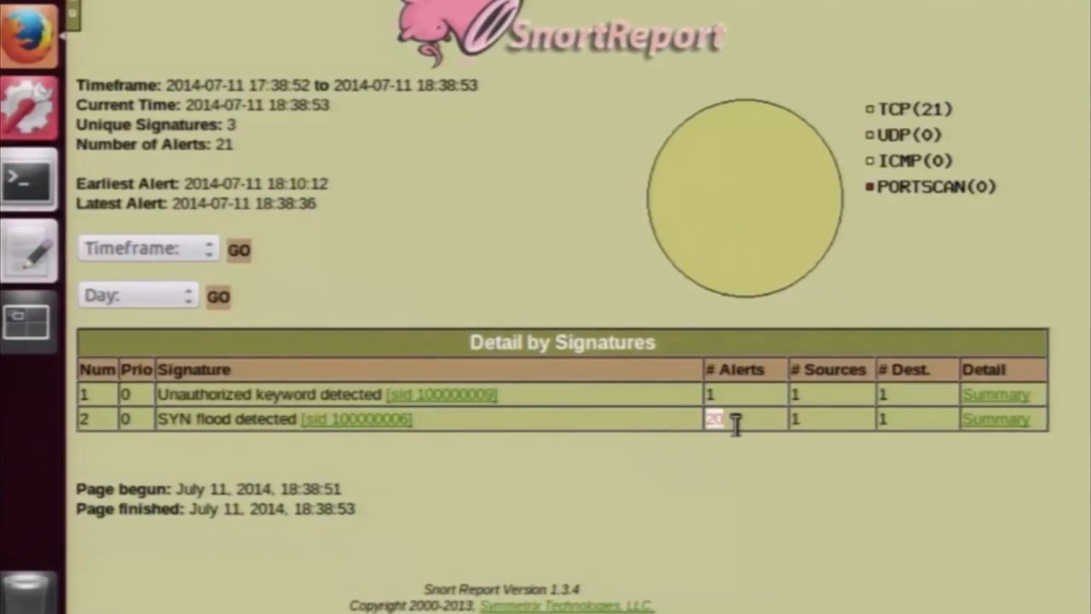
- View the 20 'SYN flood detected' alerts from source 10.129.156.239
{"action": "left_click", "coordinate": [974, 421]}
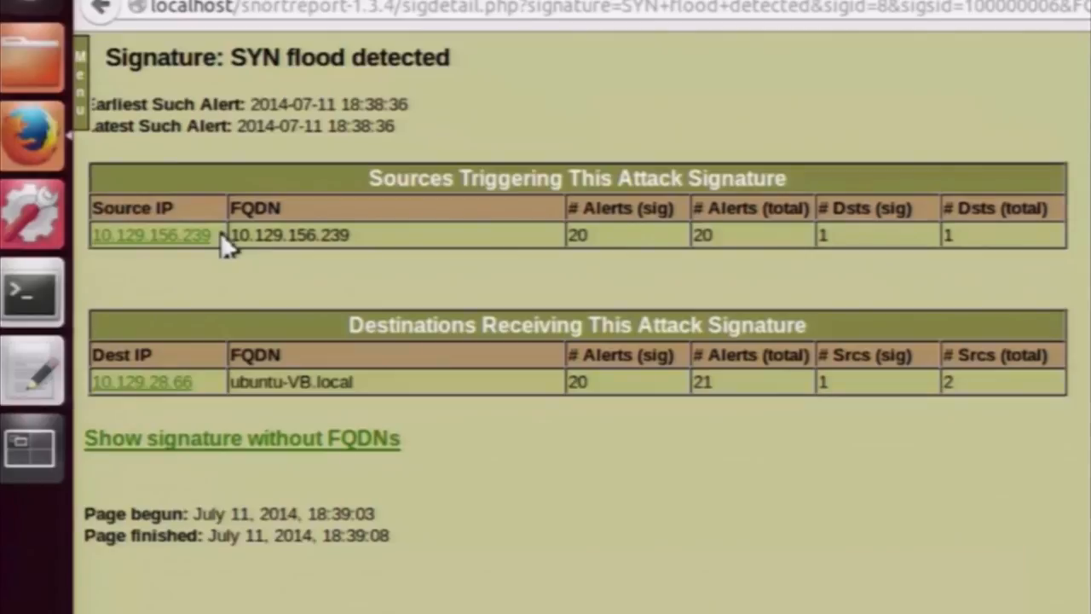
{"action": "left_click_drag", "start_coordinate": [220, 233], "coordinate": [97, 232]}
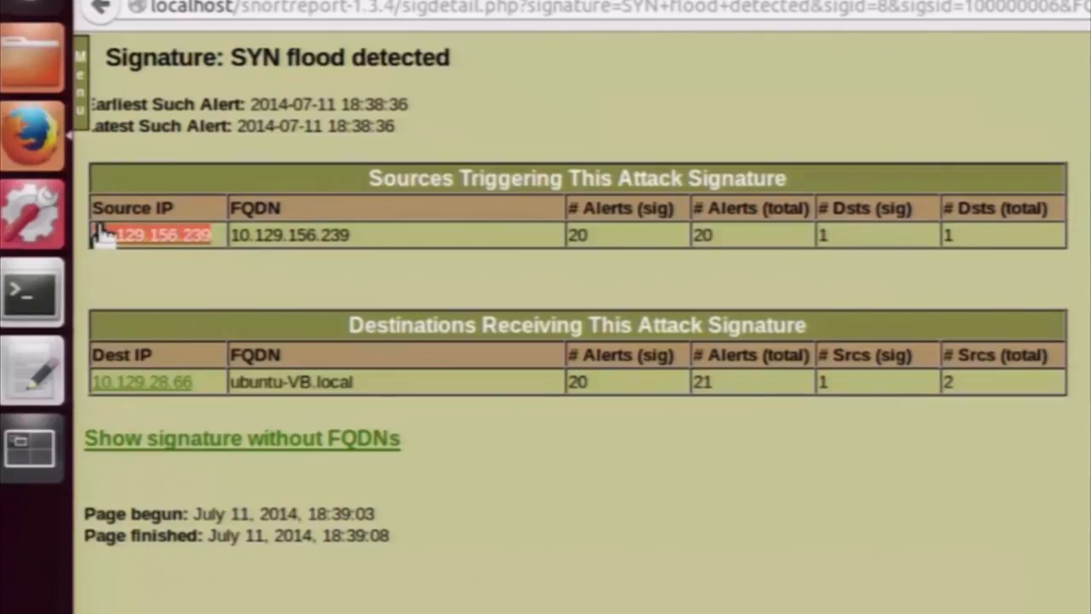